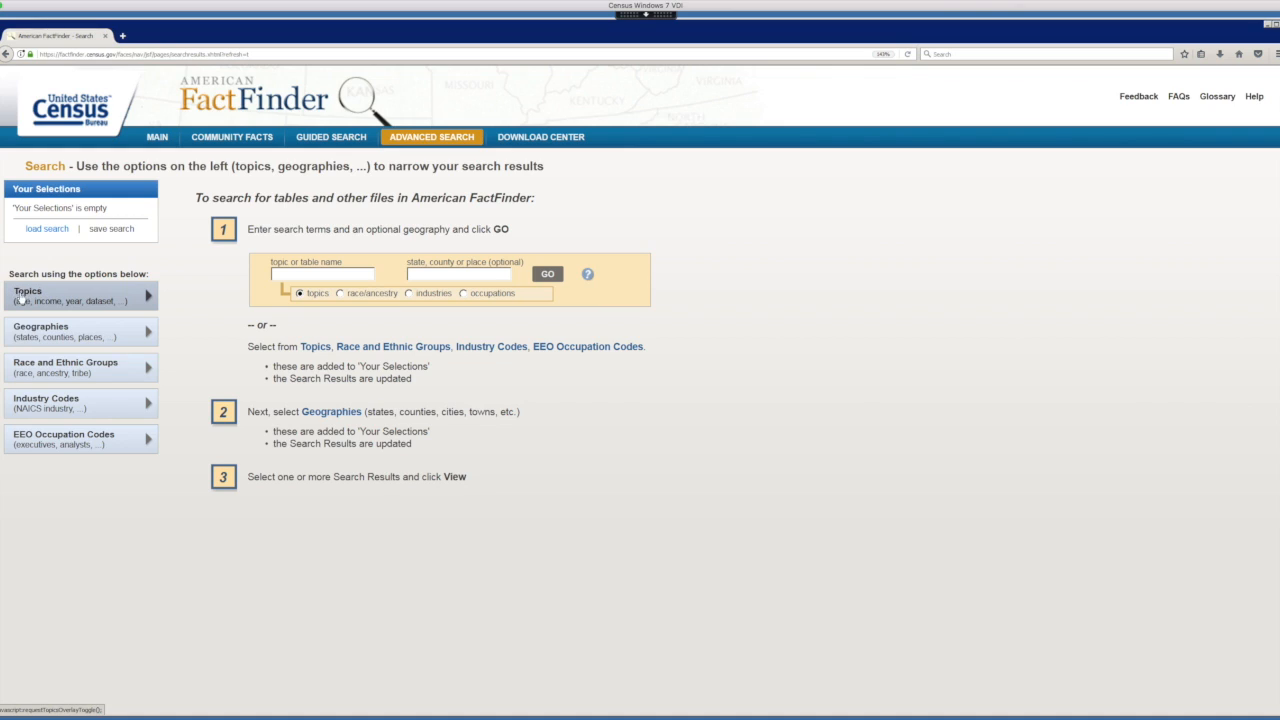
Step: Add the Sex topic from the People, Age & Sex category to the table search selections
left_click(148, 297)
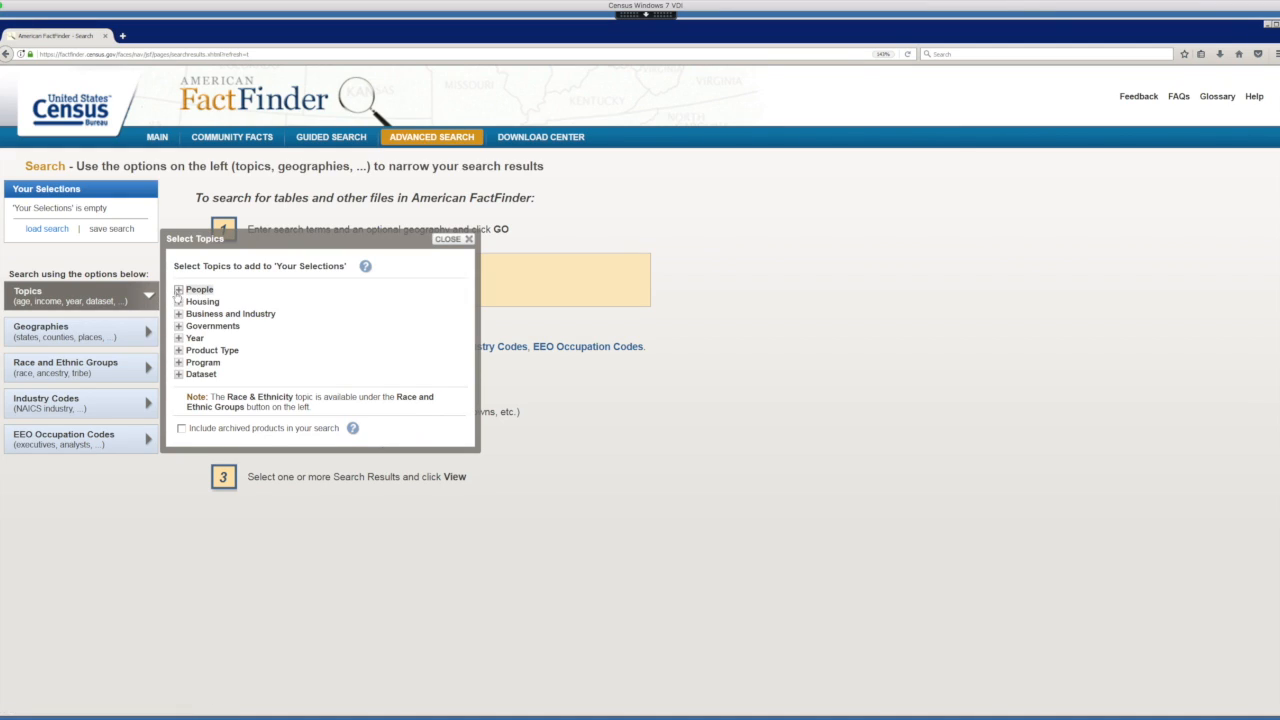
left_click(178, 290)
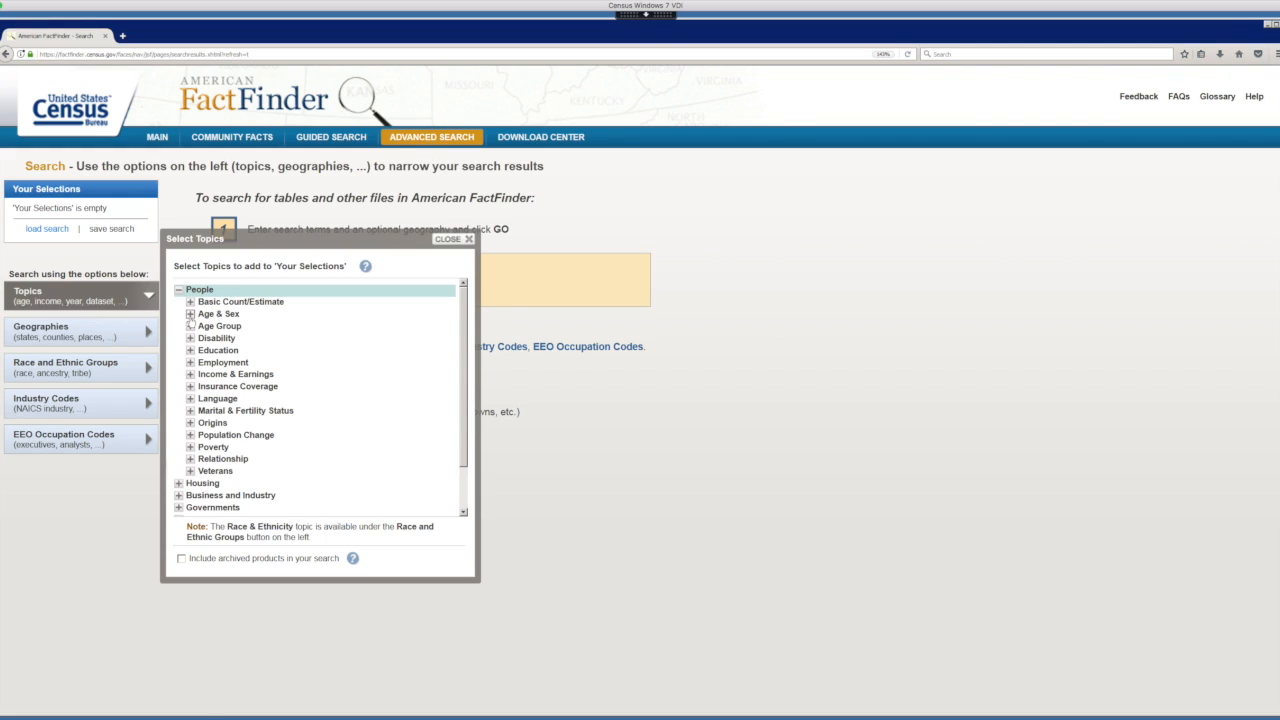
left_click(190, 316)
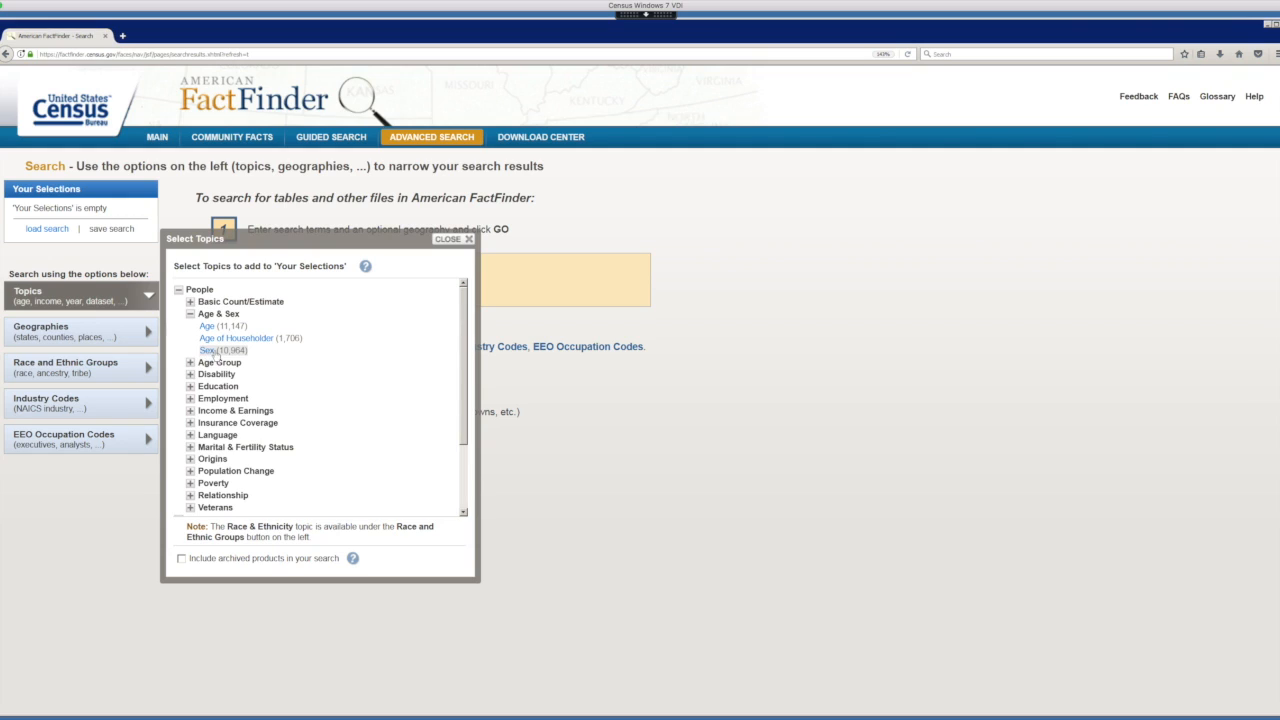
left_click(215, 352)
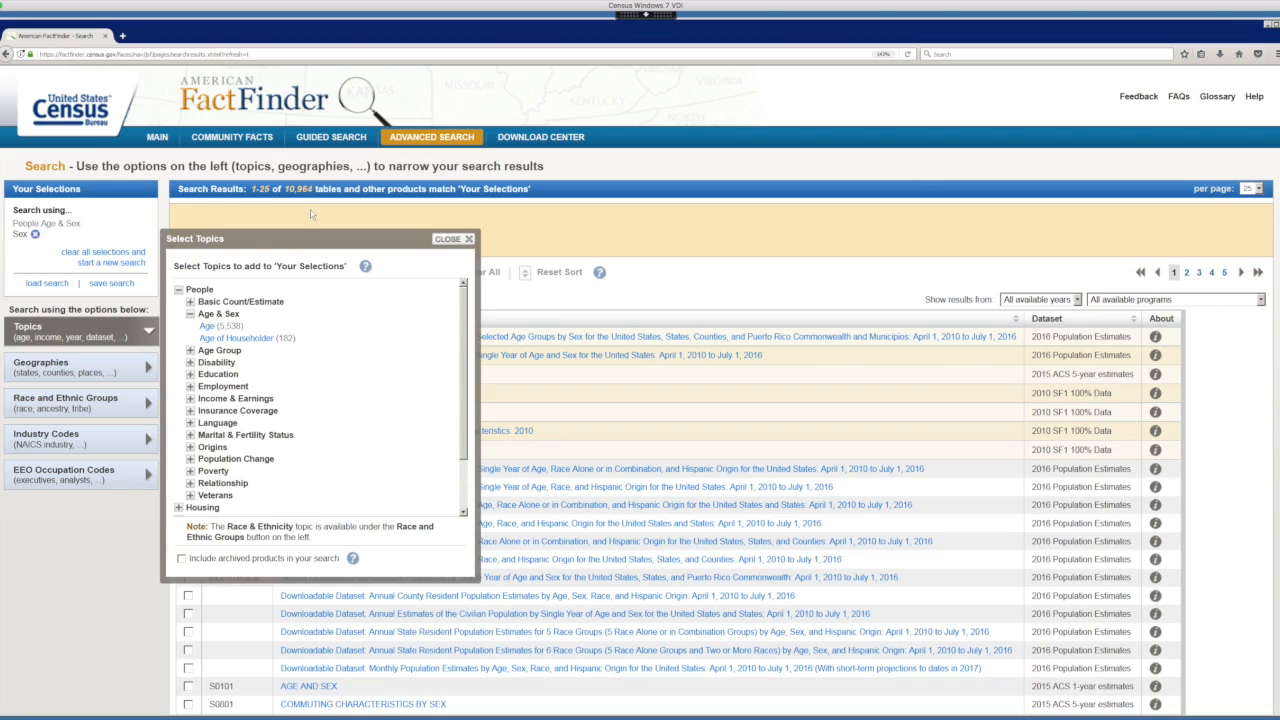
Step: Add the People topics Income/Earnings (Individuals) and Educational Attainment to the search selections and close the topic selection
left_click(190, 398)
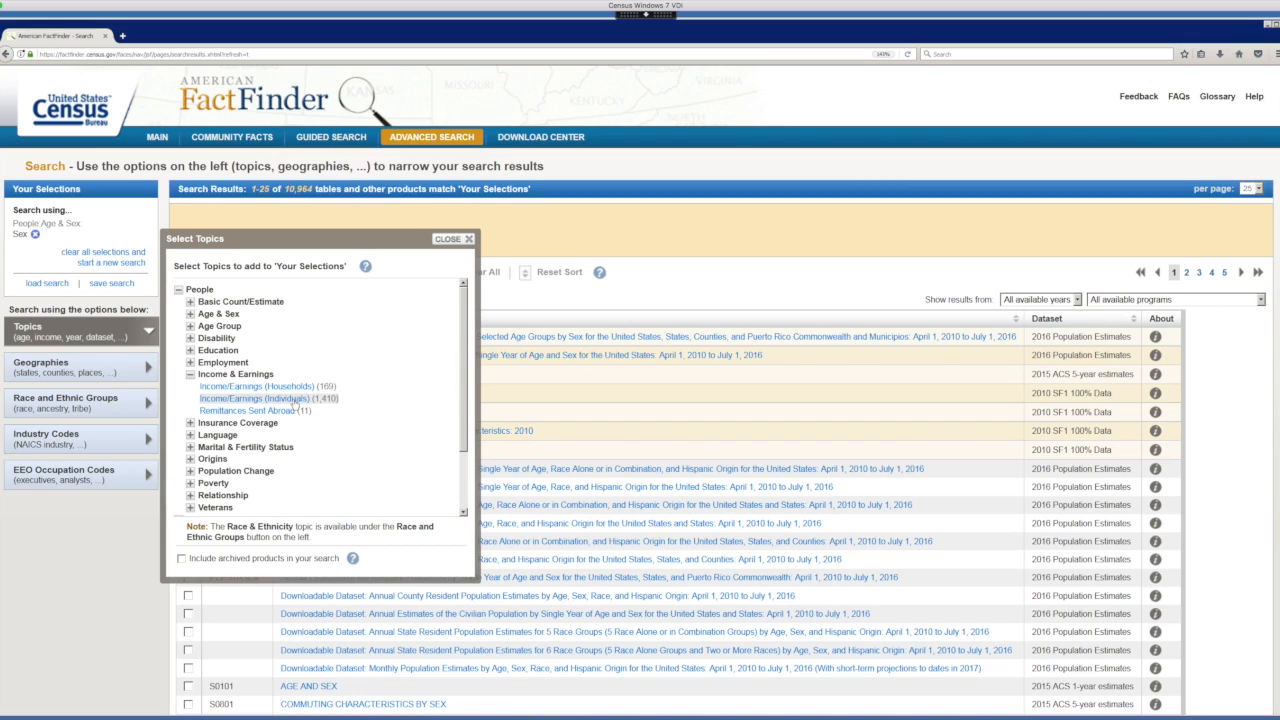
left_click(294, 400)
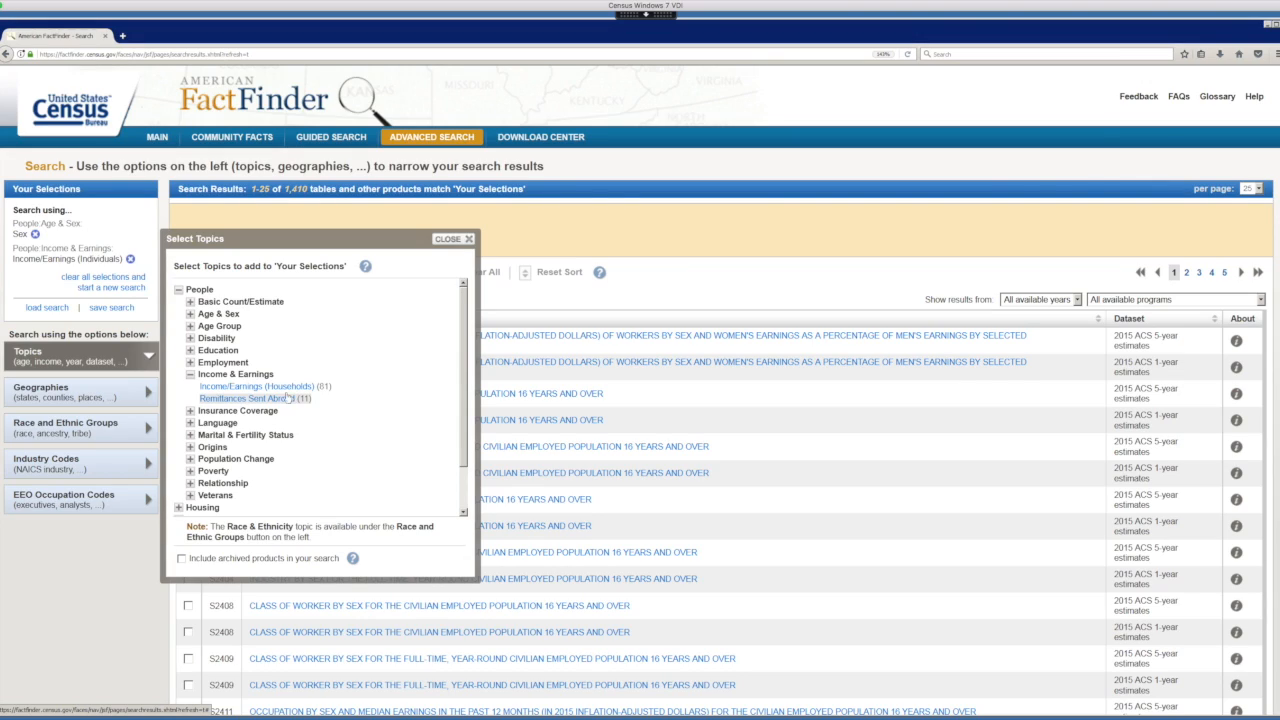
left_click(189, 350)
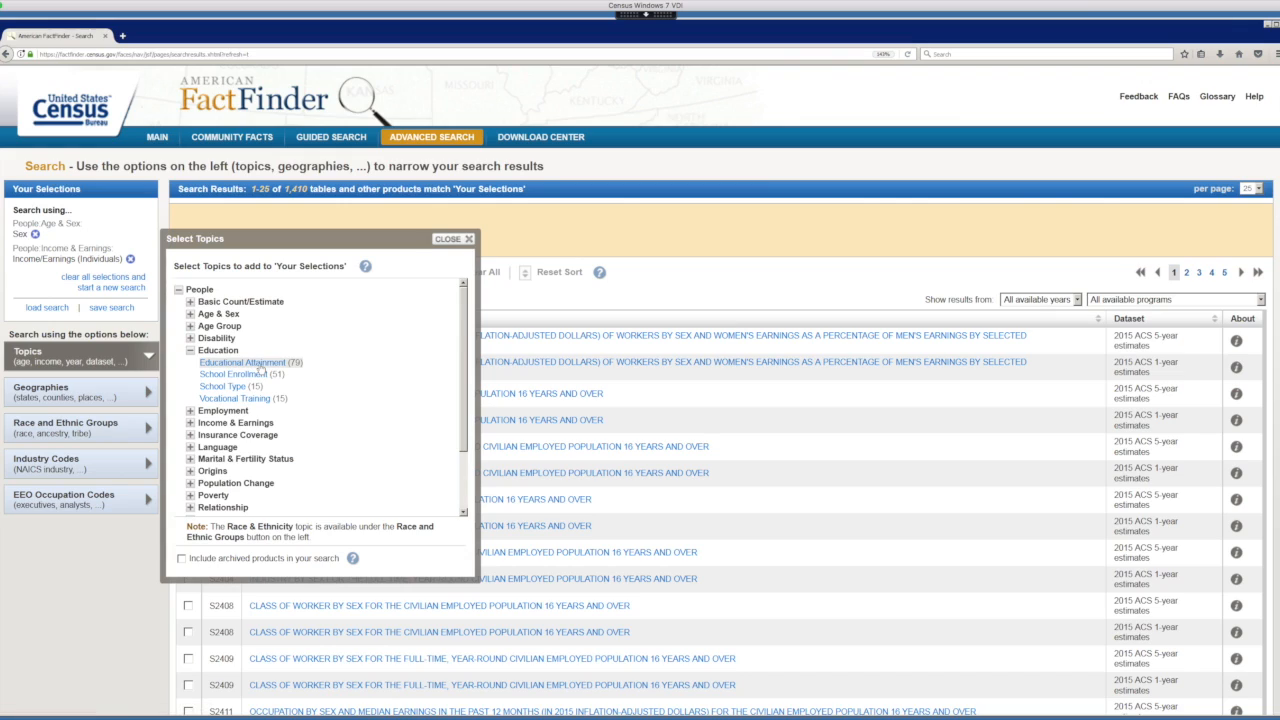
left_click(258, 363)
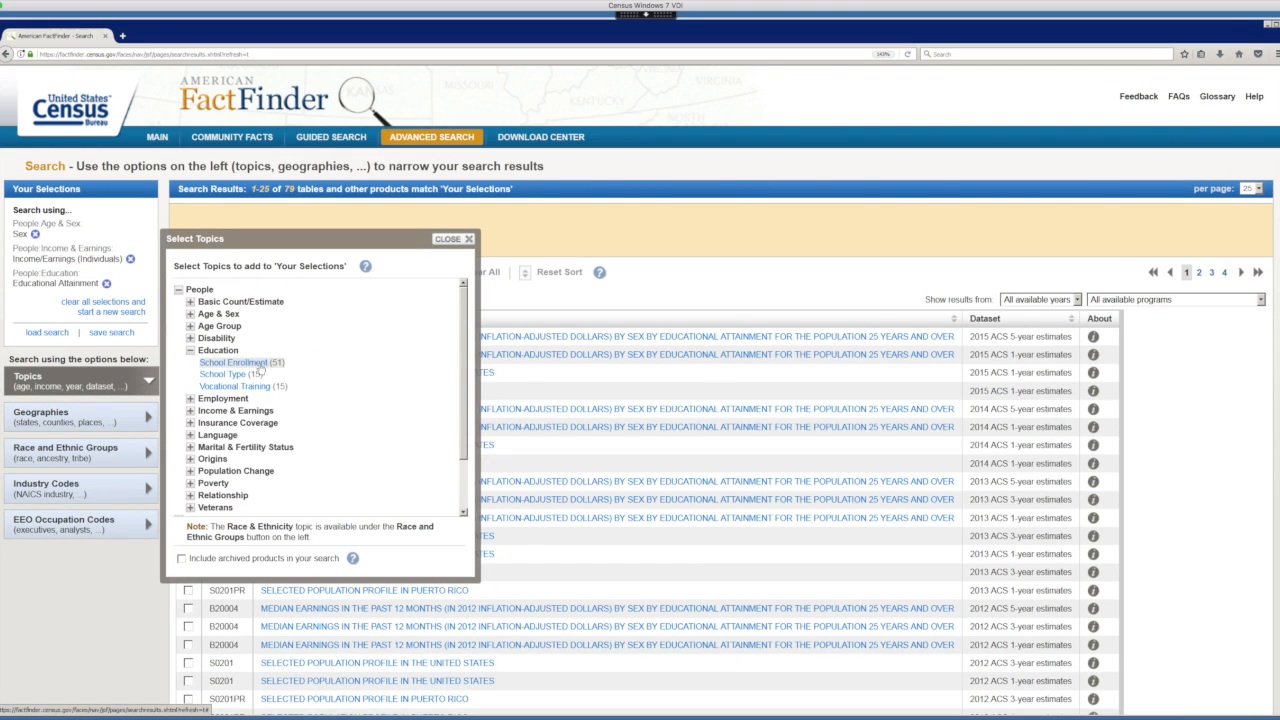
left_click(448, 239)
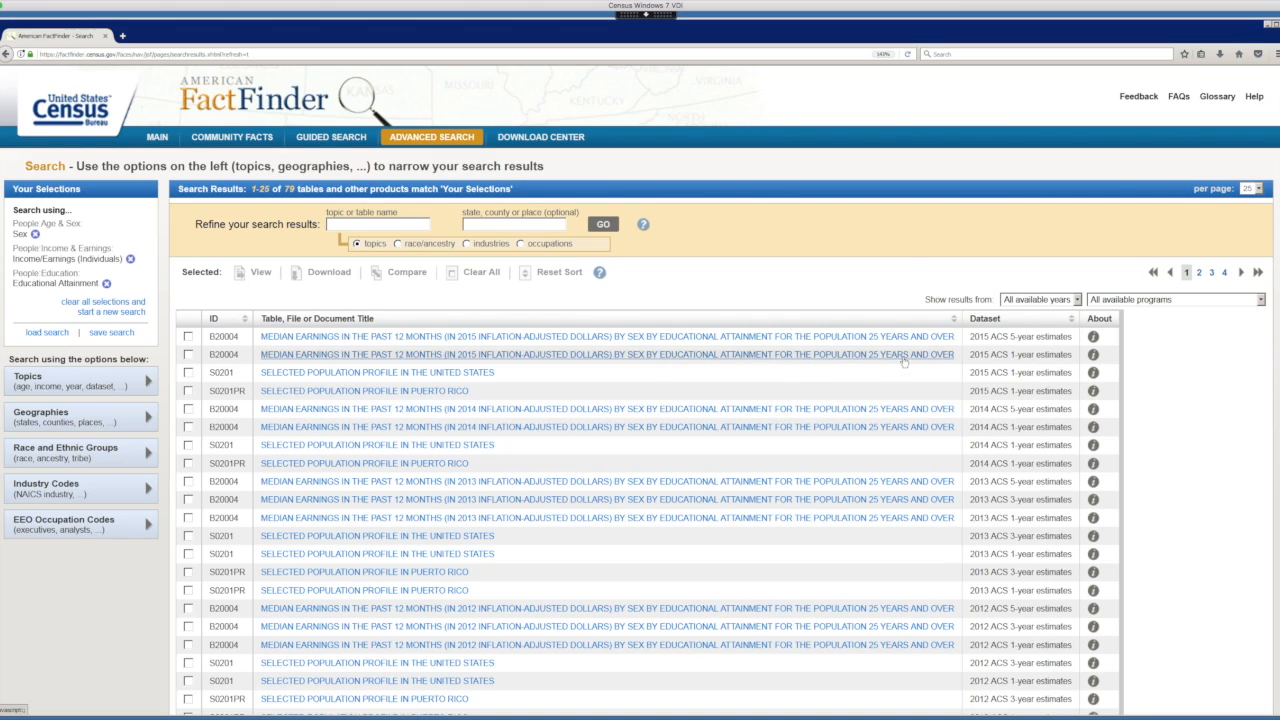
Step: Open table B20004 on median earnings by sex and educational attainment from the 2015 ACS 1-year estimates and examine its graduate and female rows
left_click(540, 355)
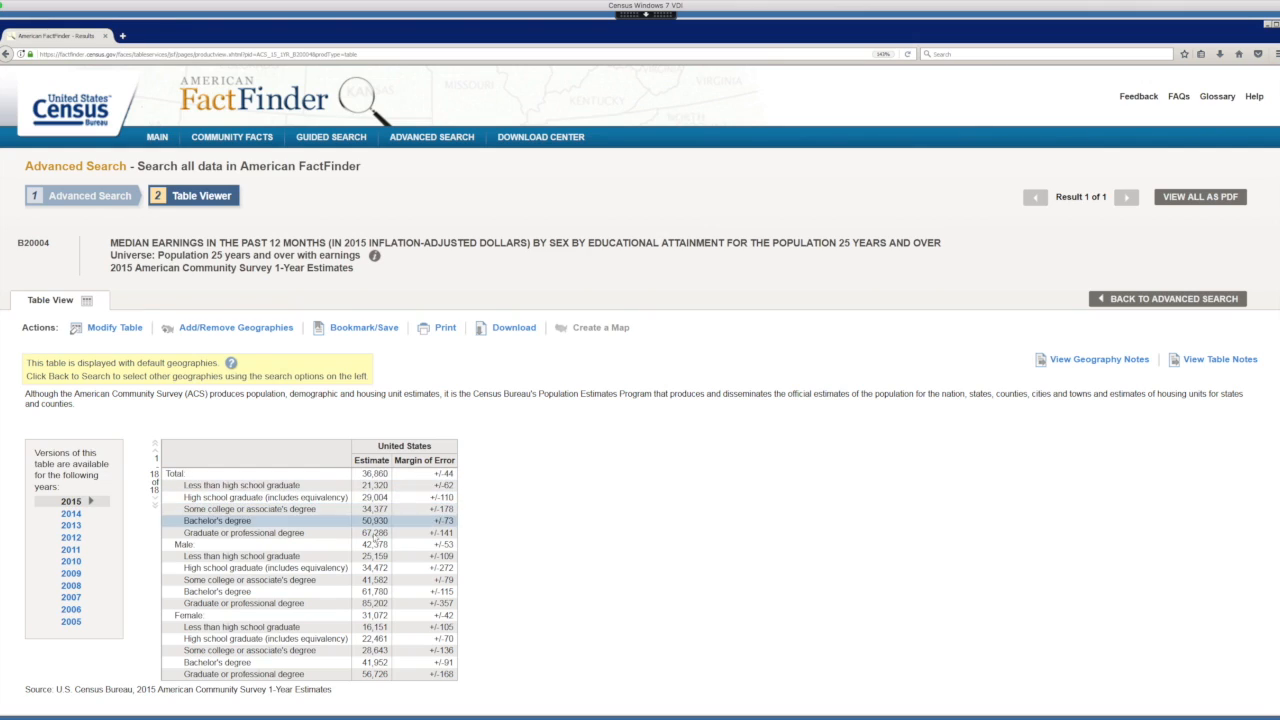
left_click_drag(372, 603, 370, 627)
left_click(373, 655)
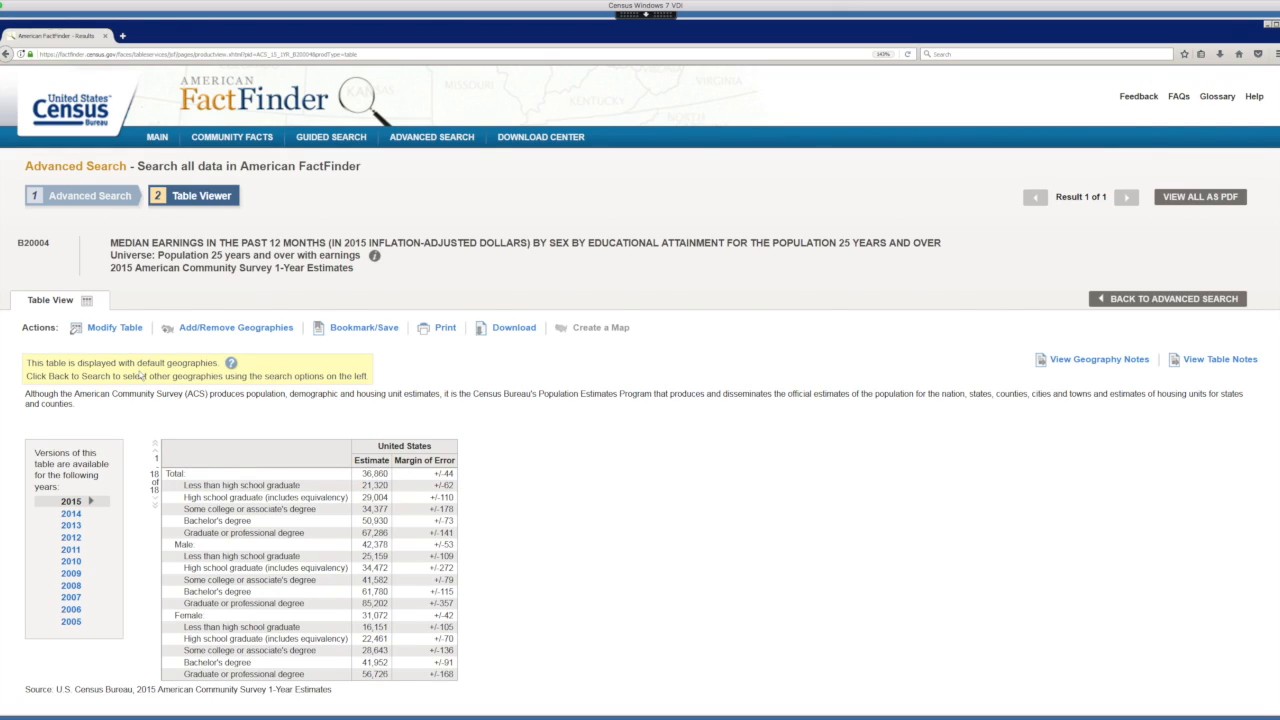
Step: Enable table modification and hide the Margin of Error column
left_click(114, 328)
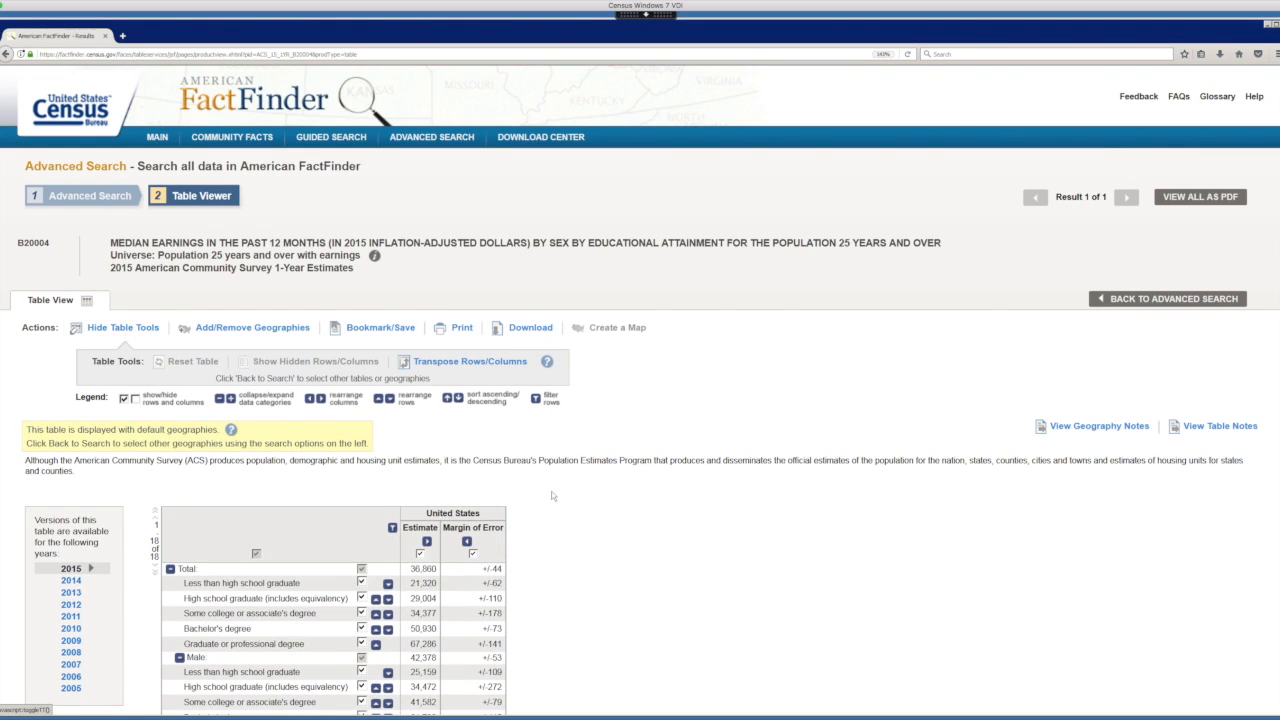
scroll(590, 516, "down", 2)
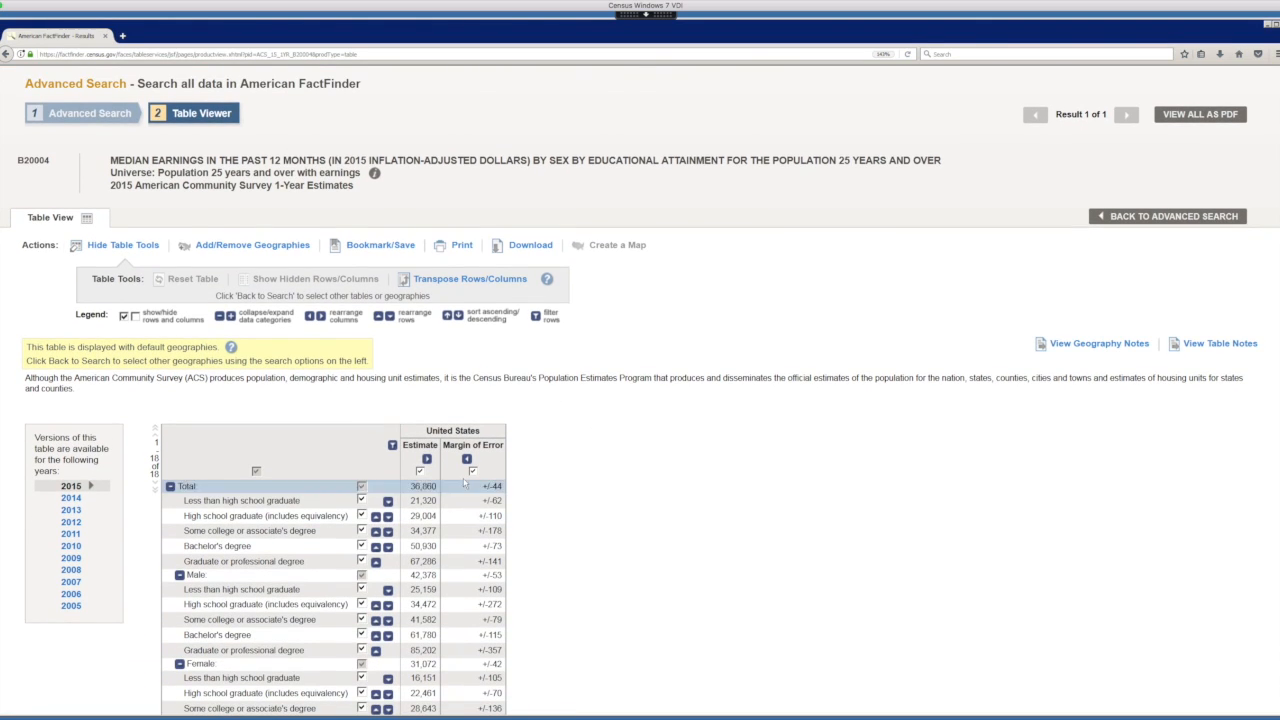
left_click(473, 472)
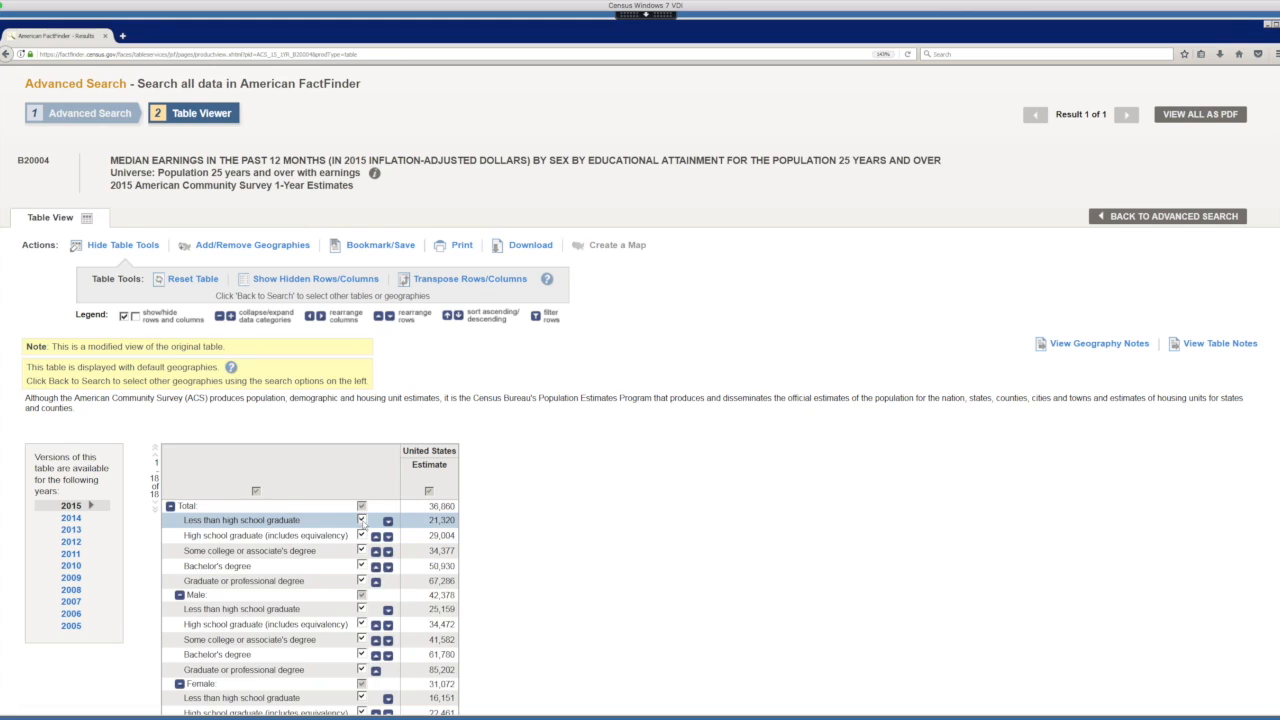
Step: Hide the five education-level rows directly under Total, from Less than high school graduate to Graduate or professional degree, and finish modifying the table
left_click(362, 520)
left_click(362, 520)
left_click(362, 520)
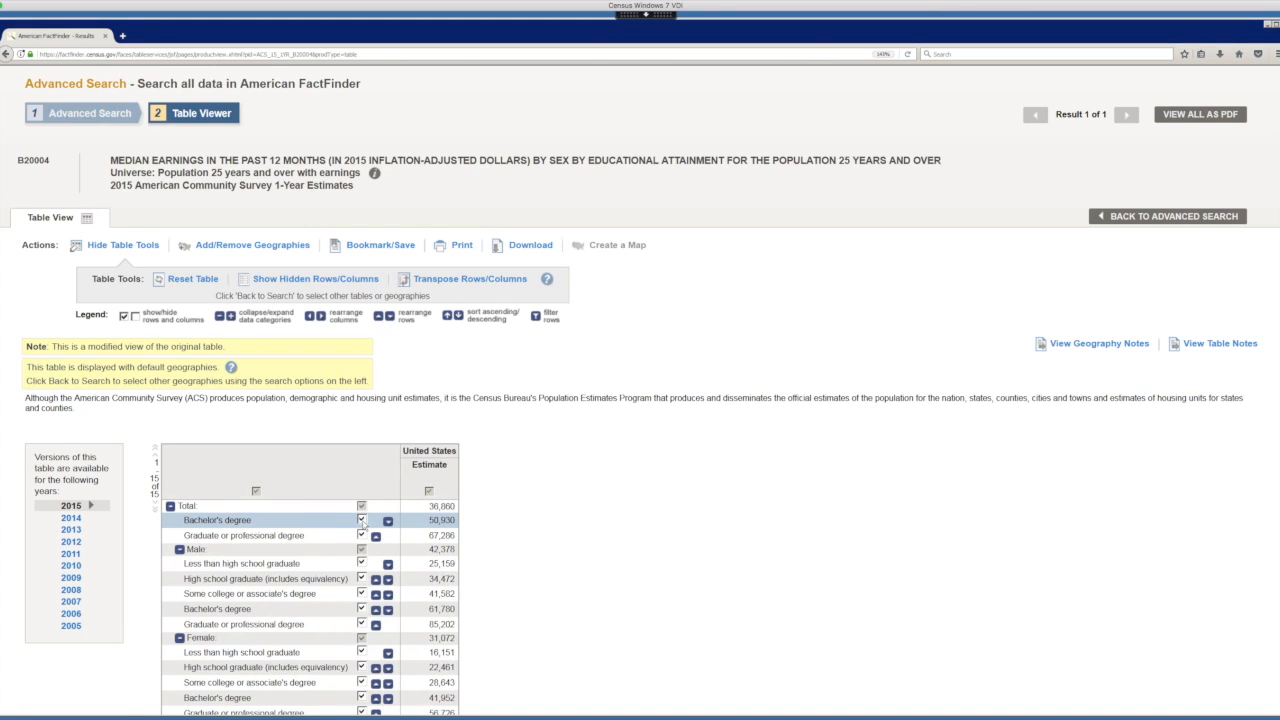
left_click(362, 520)
left_click(362, 520)
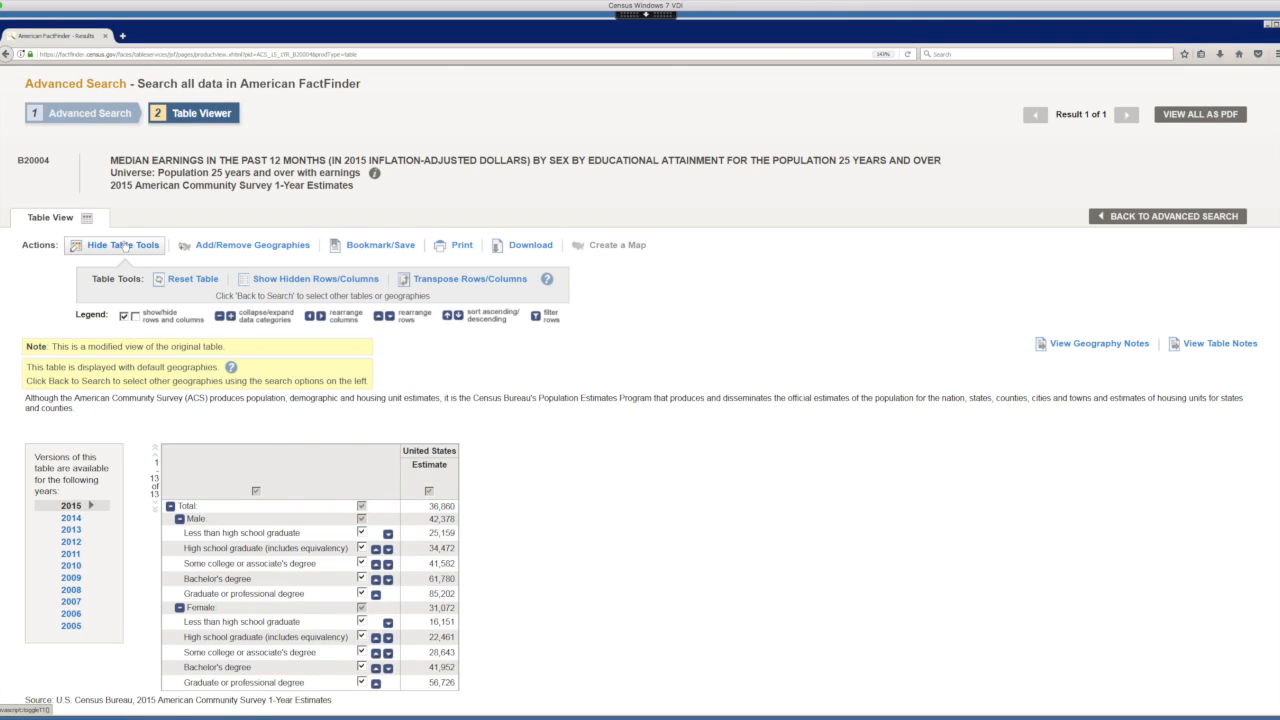
left_click(125, 245)
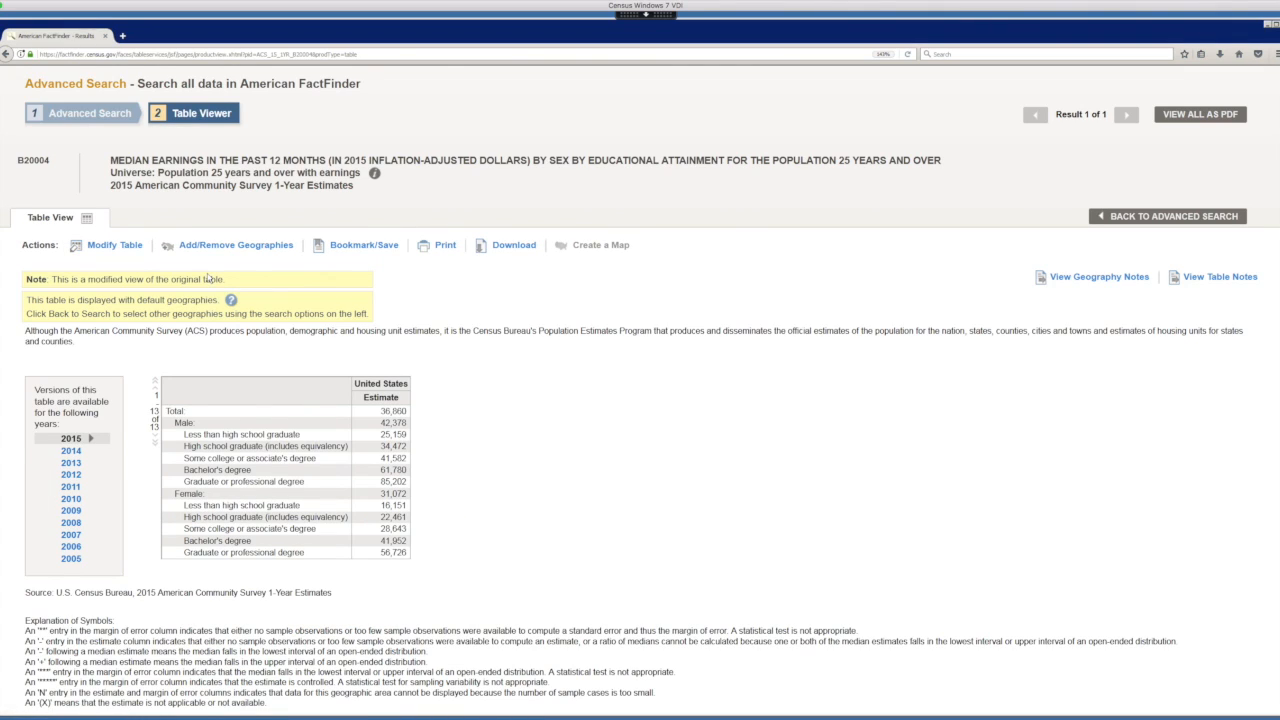
Step: Download the modified table as a presentable Microsoft Excel (.xls) document and open ACS_15_1YR_B20004.xls in Microsoft Excel
left_click(514, 246)
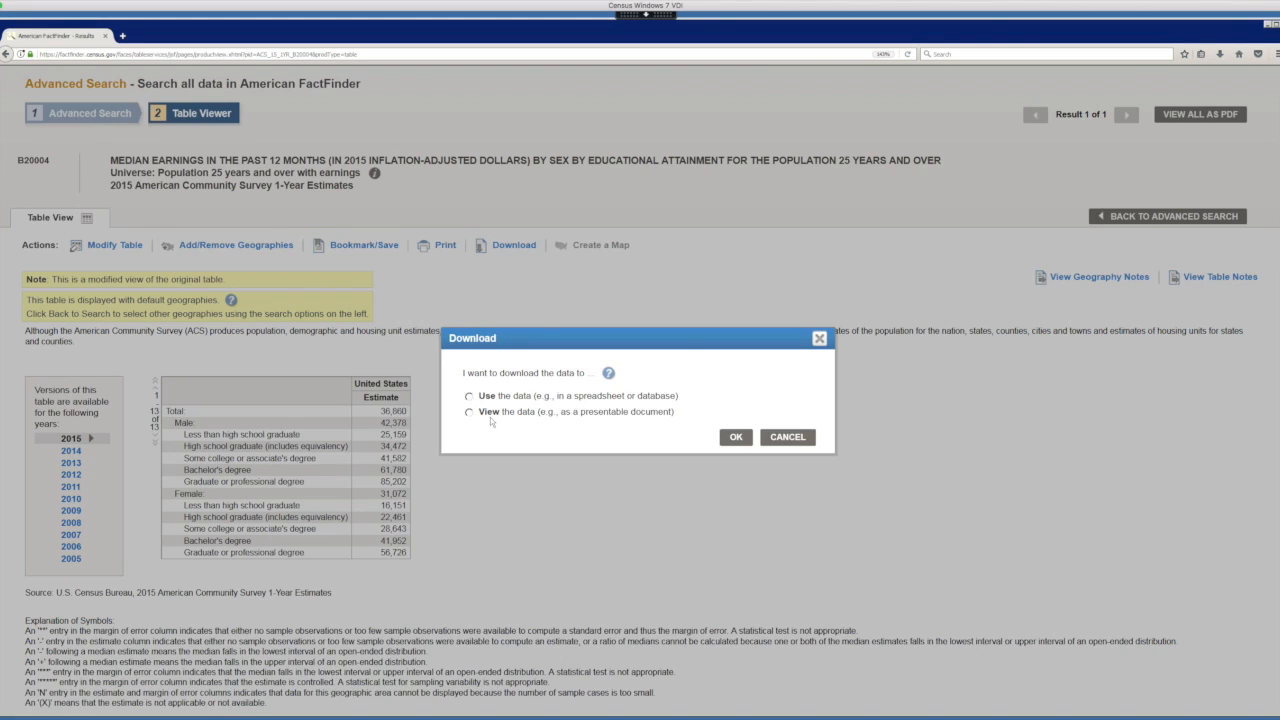
left_click(469, 412)
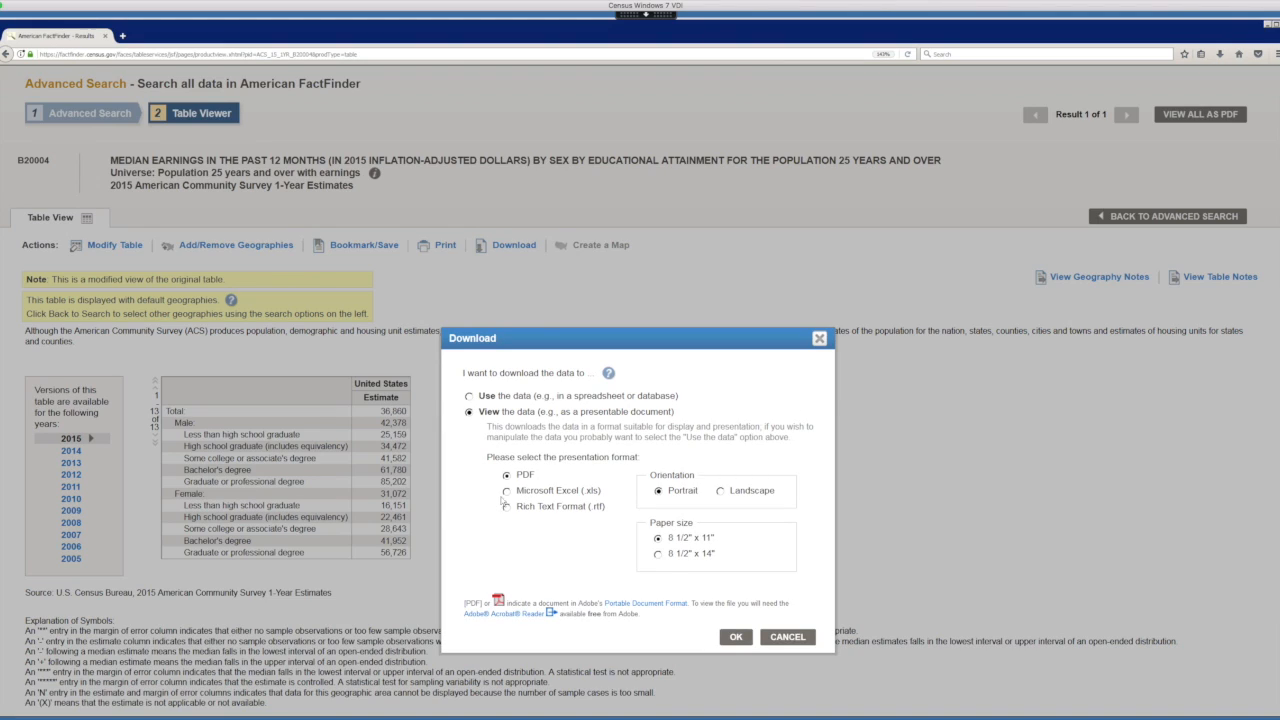
left_click(506, 491)
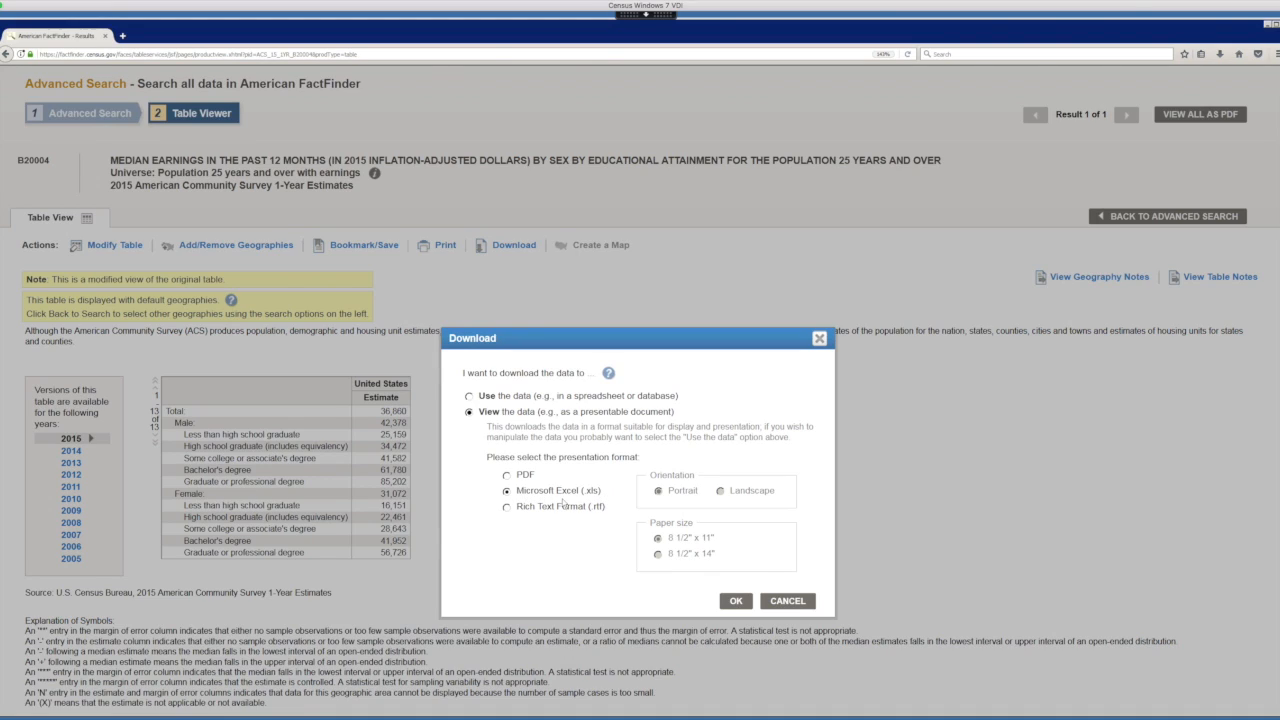
left_click(735, 601)
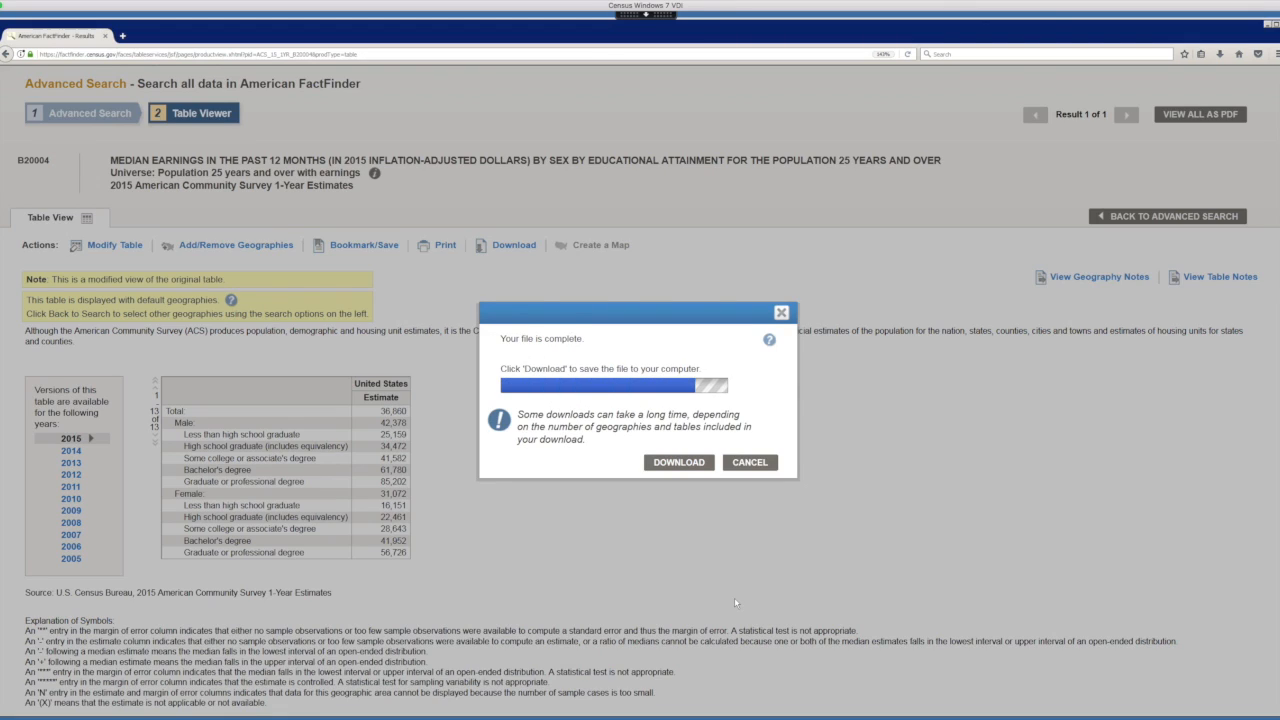
left_click(686, 464)
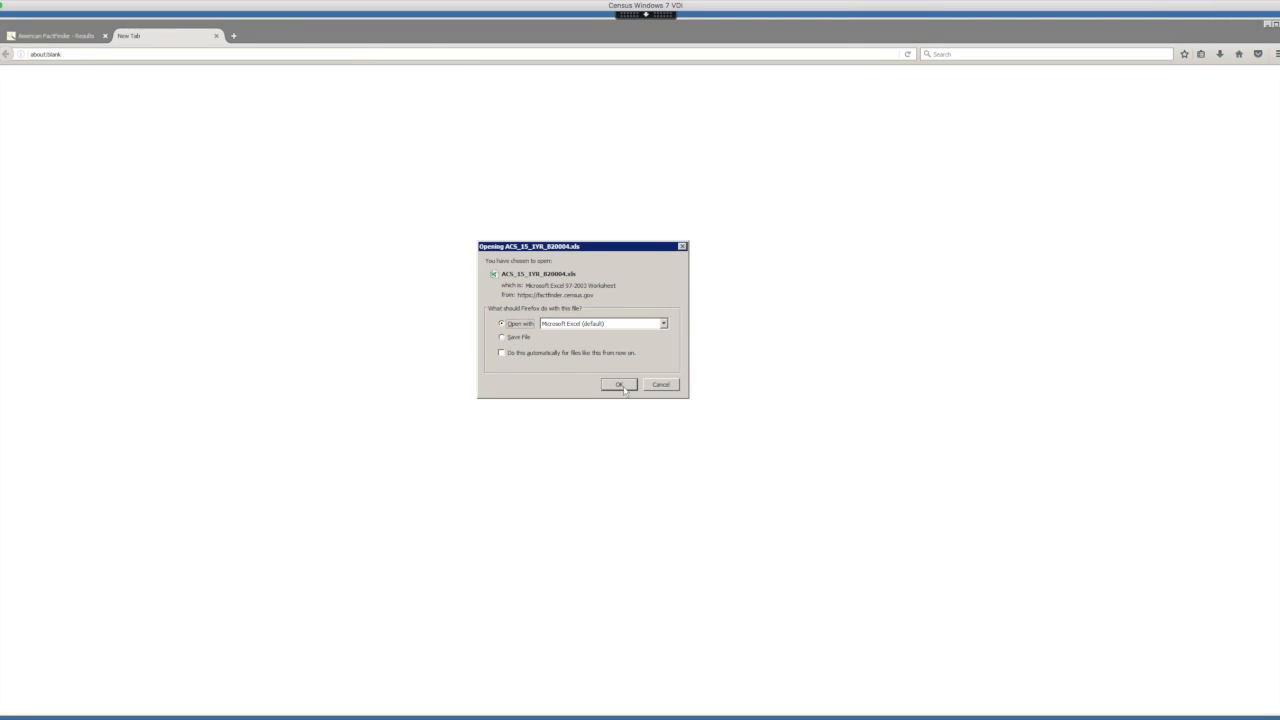
left_click(618, 387)
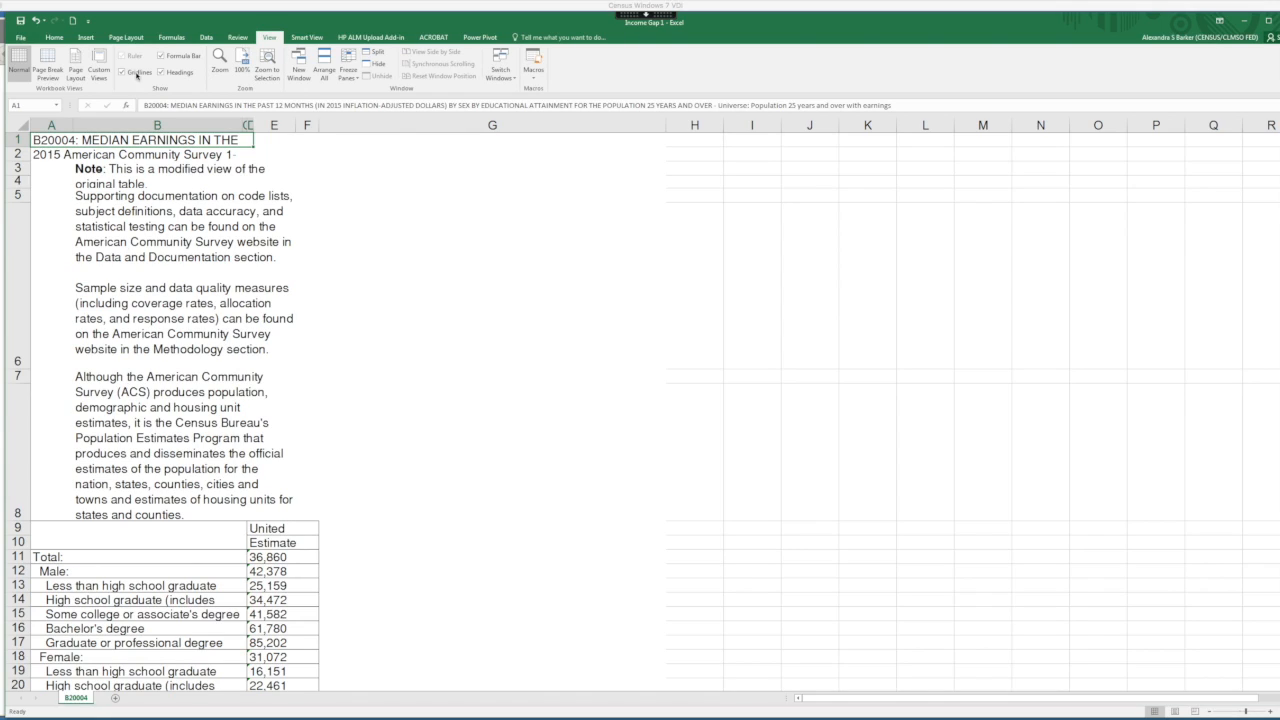
Step: Save the workbook as Income Gap 1 in Excel Workbook format in the CENSUS DATA IN EXCEL folder, replacing the existing file
left_click(22, 38)
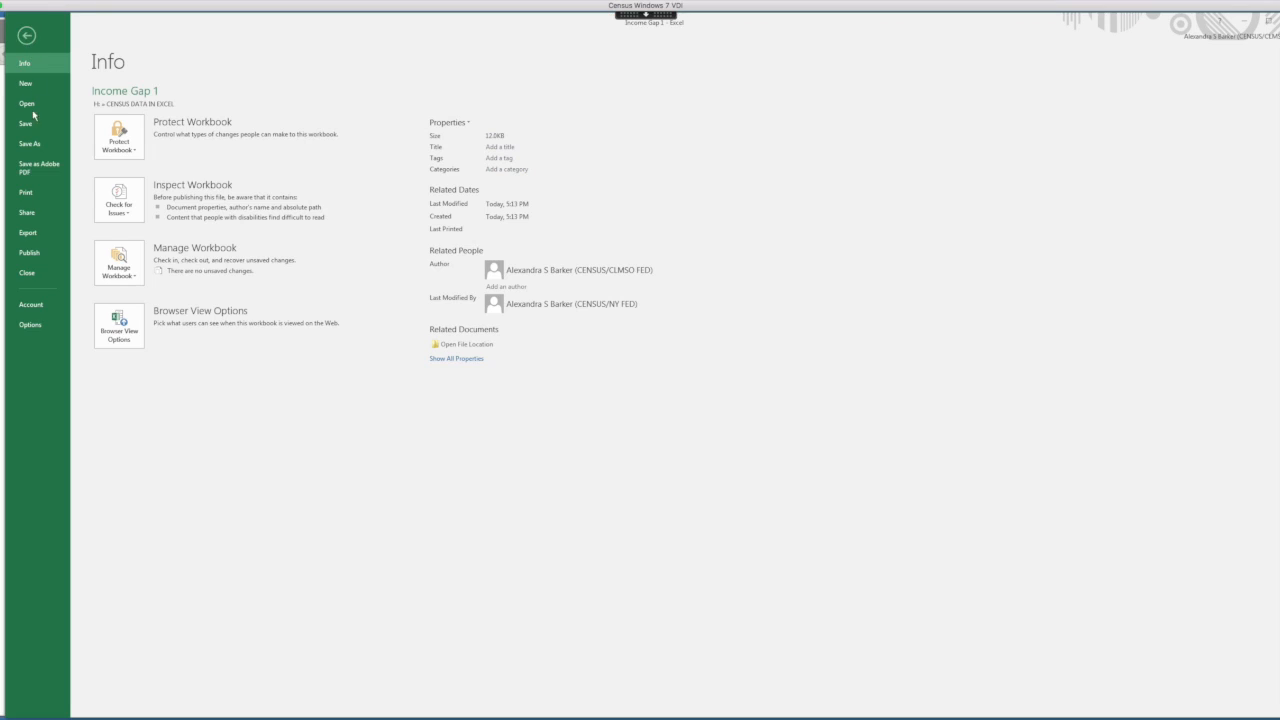
left_click(30, 144)
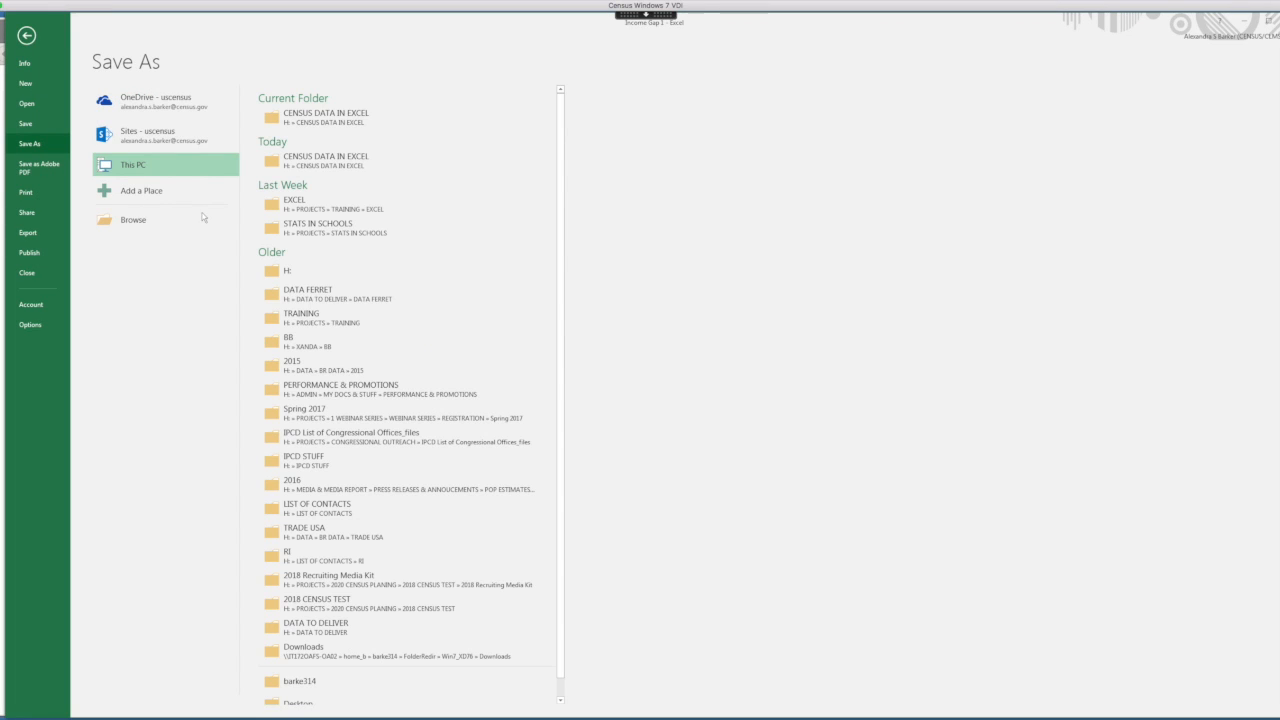
left_click(316, 117)
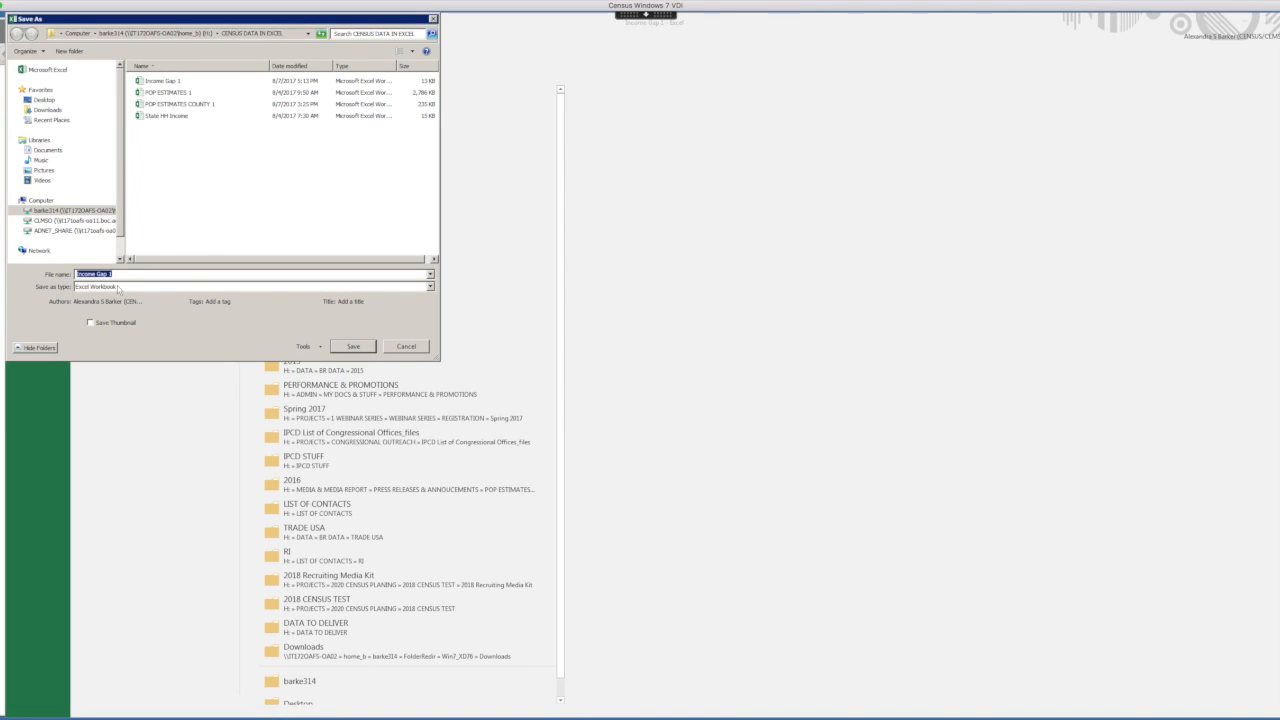
left_click(118, 289)
left_click(120, 295)
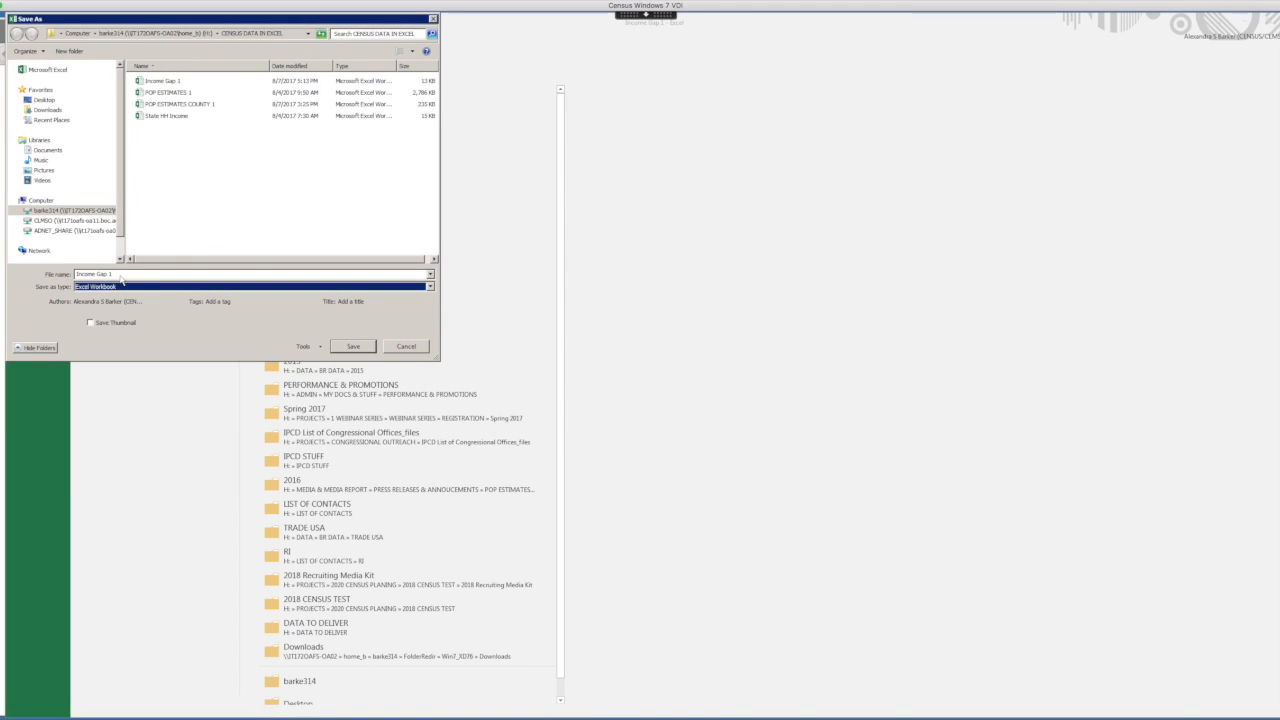
left_click(130, 276)
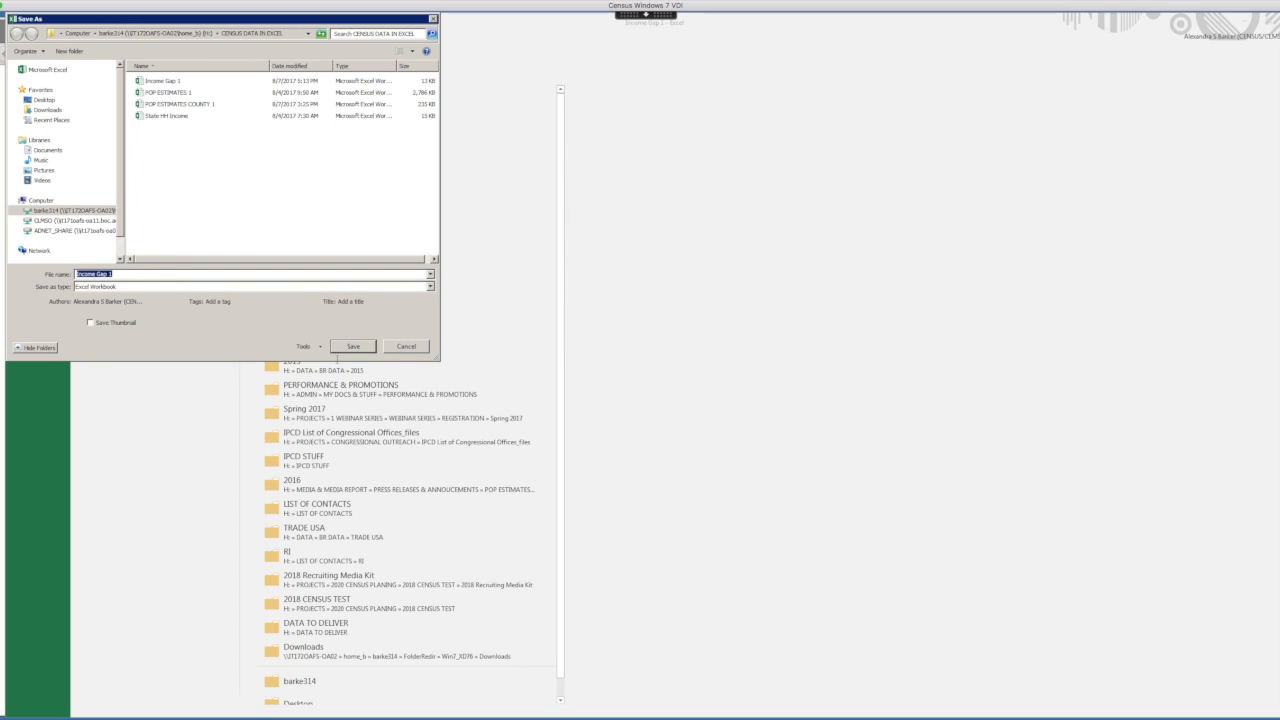
left_click(353, 346)
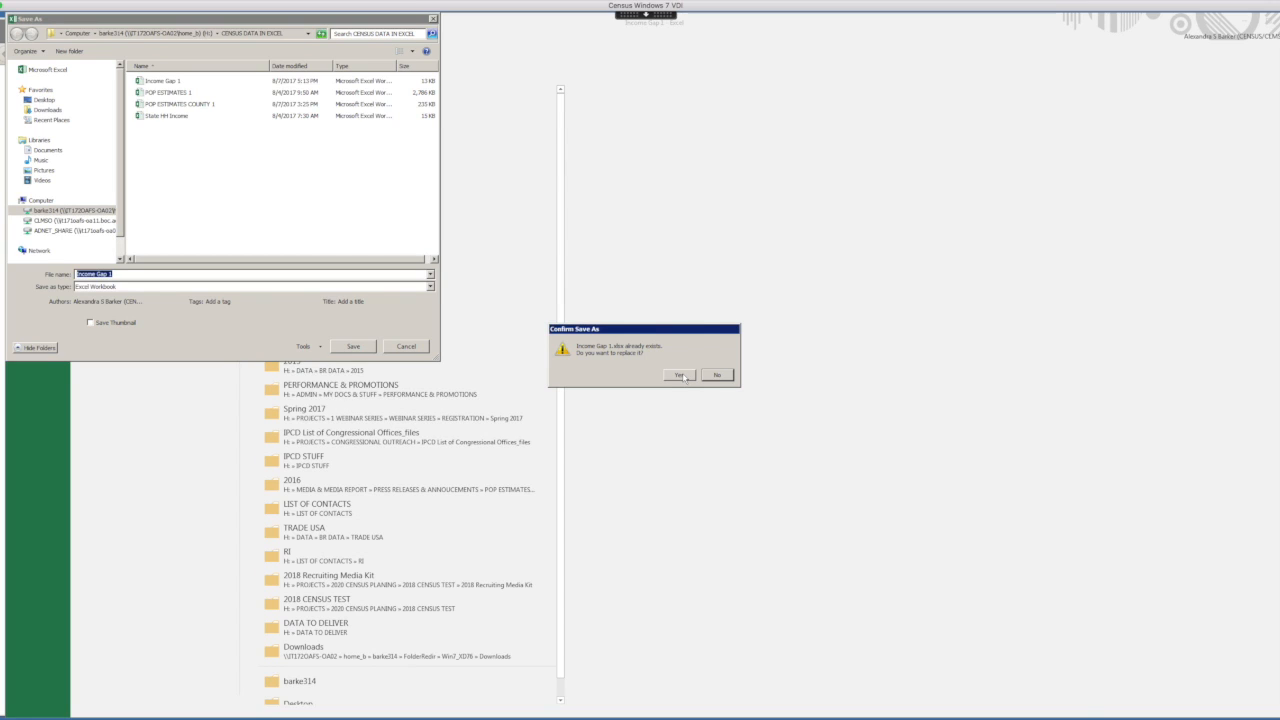
left_click(680, 375)
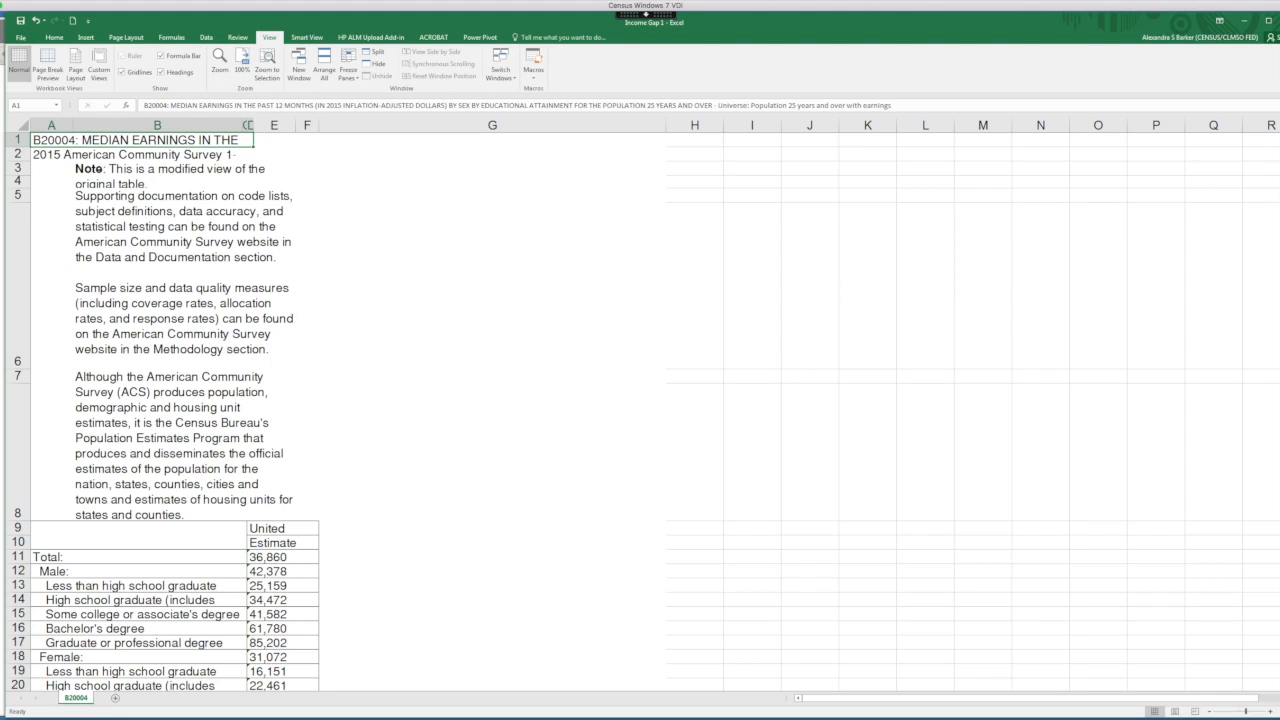
Step: Close and reopen the Income Gap 1 workbook, and delete rows 1 to 8 with the title and notes above the table
key("alt+F4")
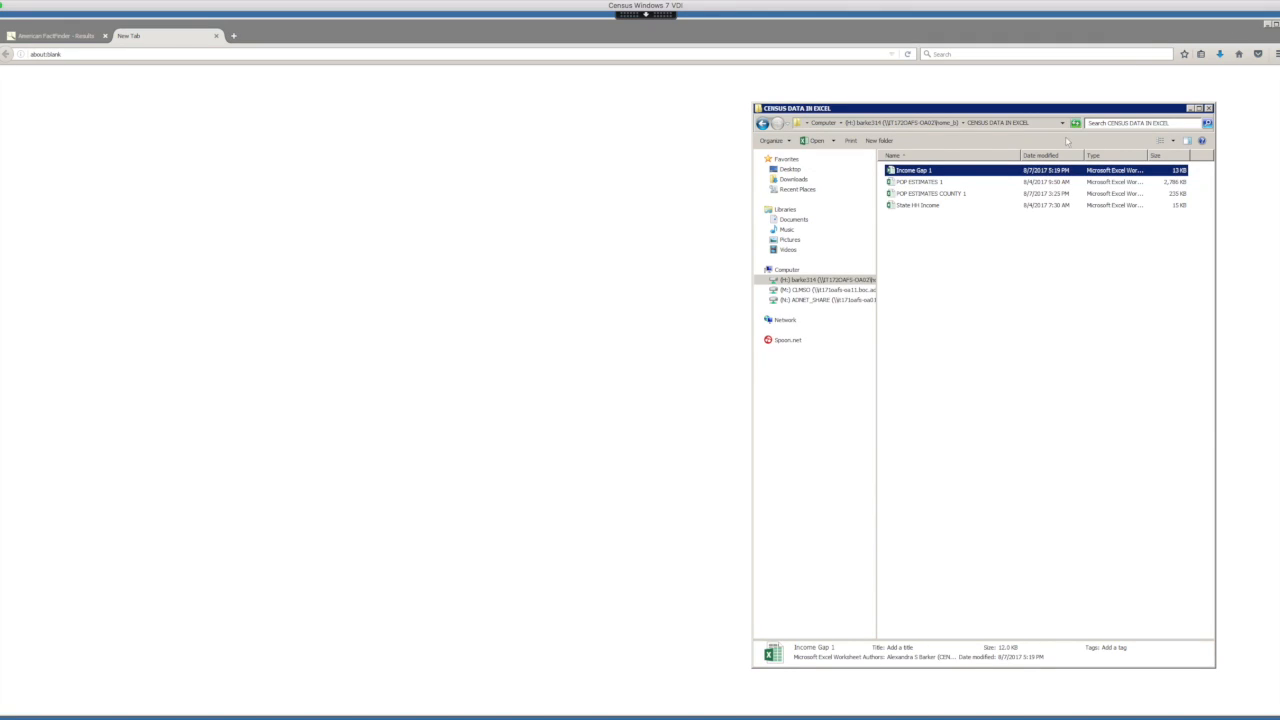
double_click(912, 172)
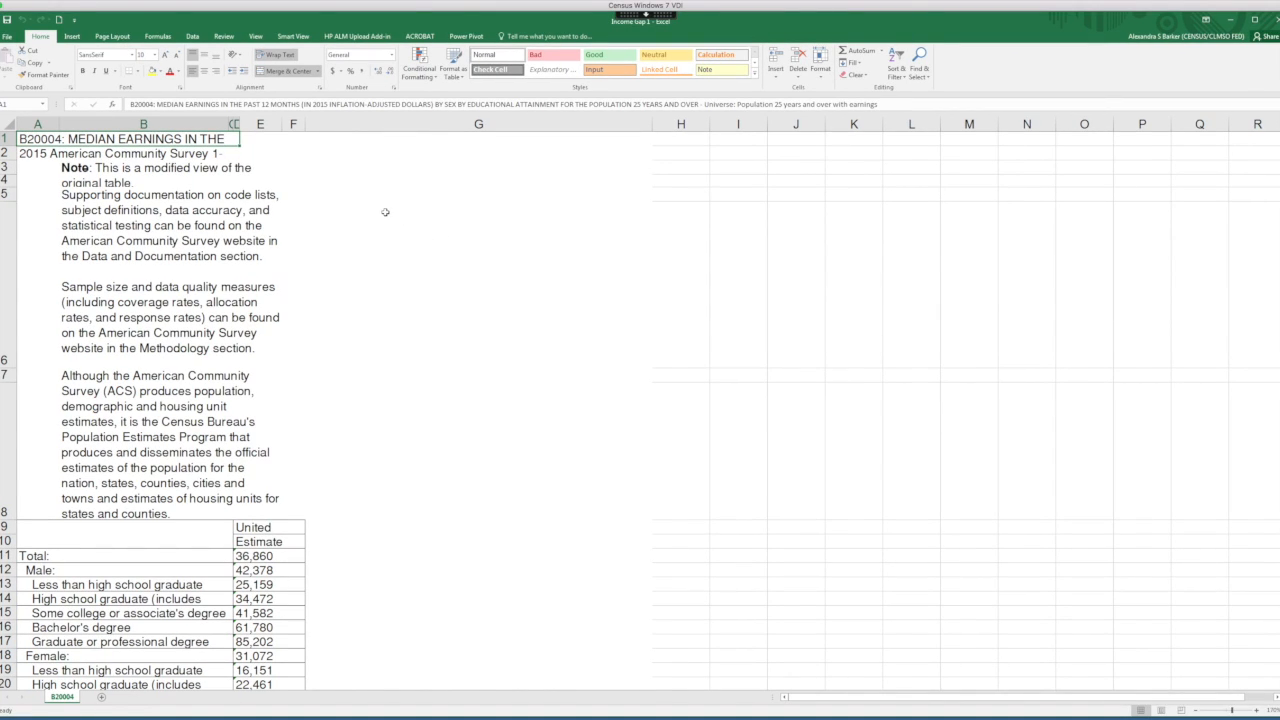
left_click_drag(15, 139, 19, 460)
right_click(20, 462)
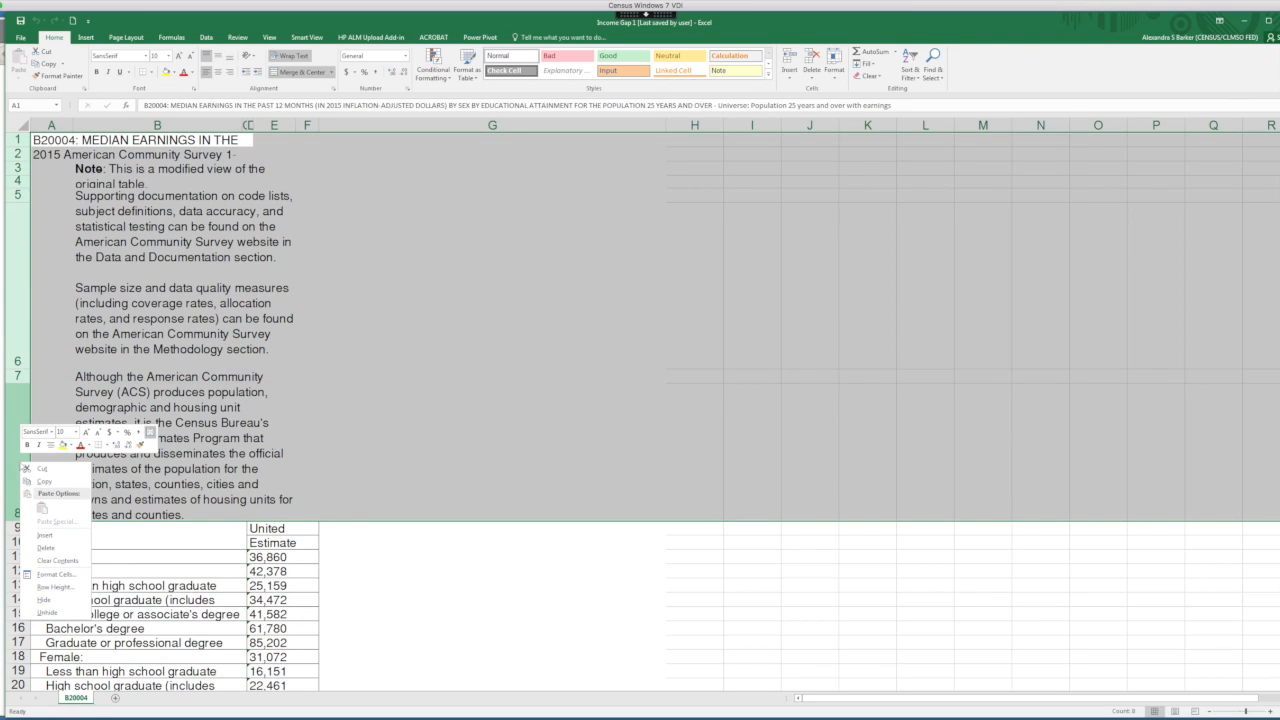
left_click(46, 548)
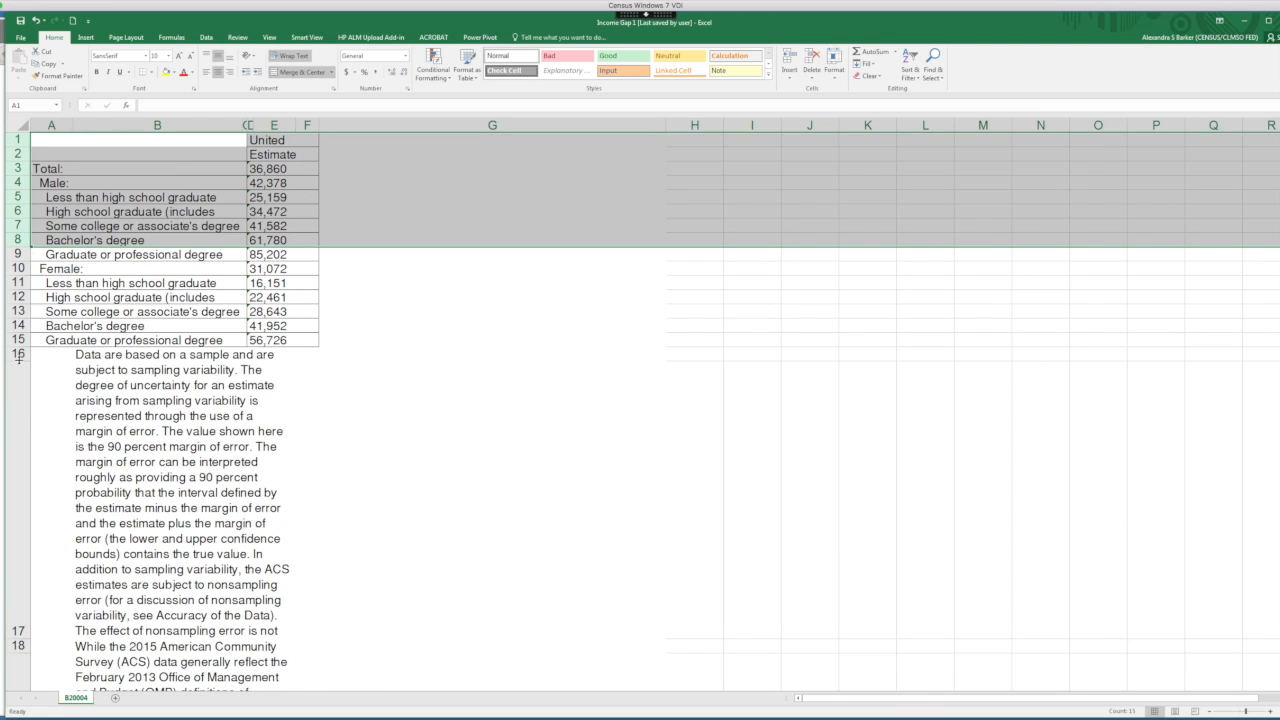
Step: Delete rows 16 to 23 with the notes below the table, and the remaining Explanation of Symbols rows 16 and 17
left_click_drag(18, 357, 22, 483)
right_click(22, 480)
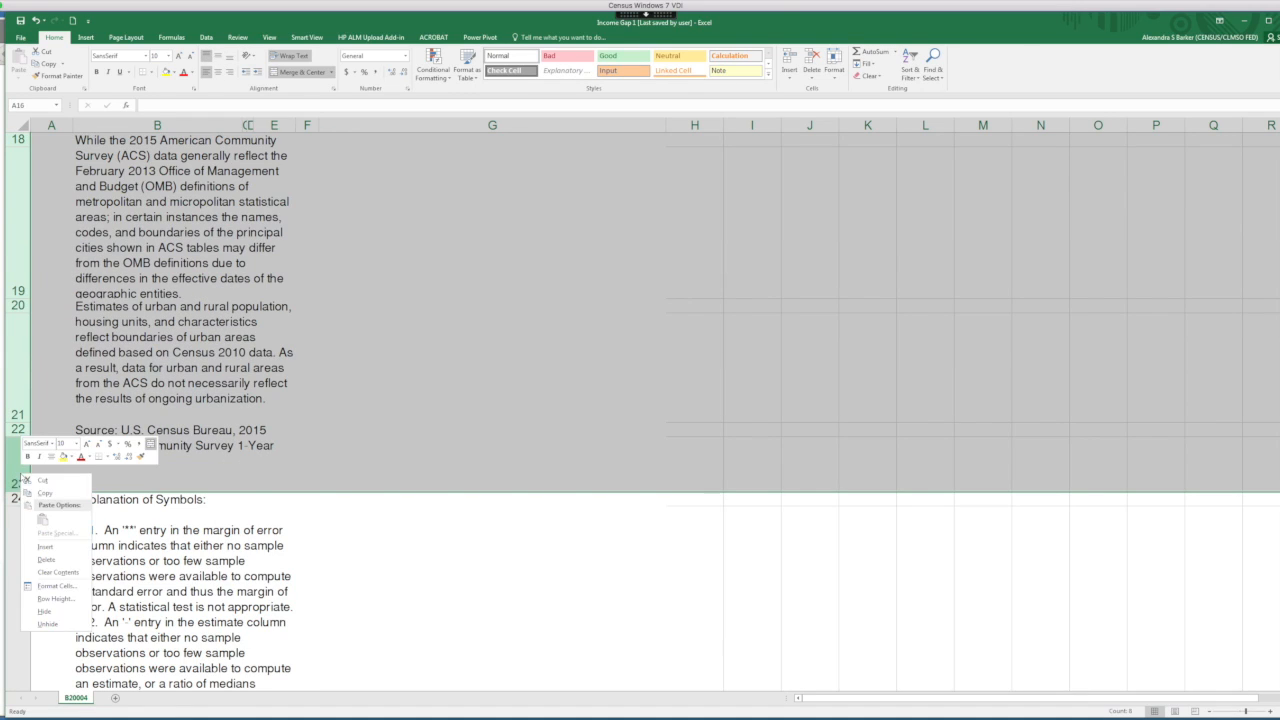
left_click(46, 558)
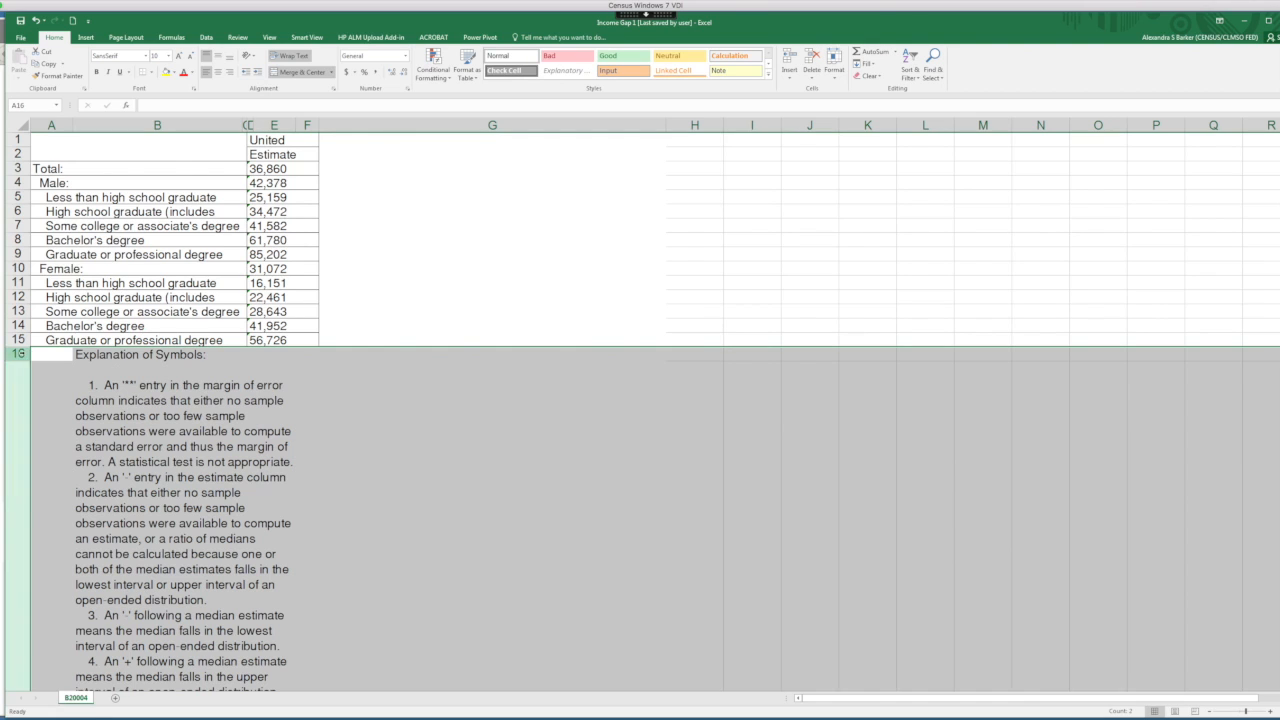
scroll(14, 610, "down", 4)
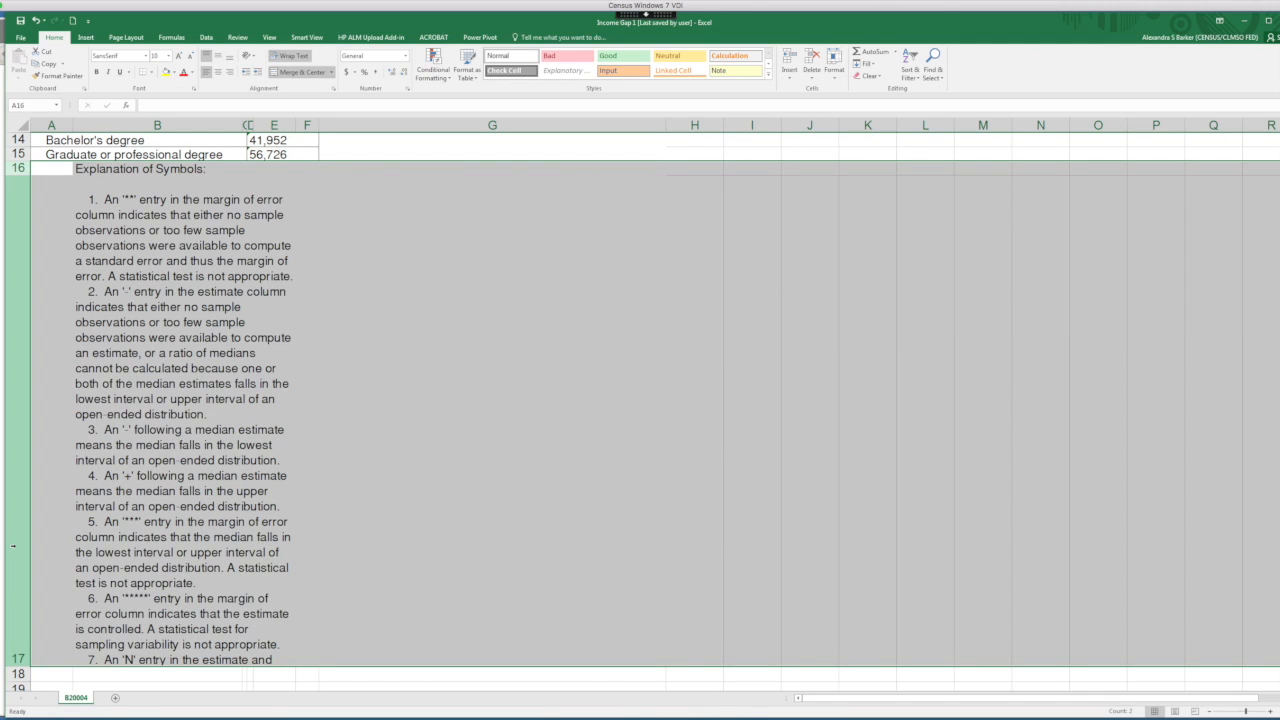
right_click(13, 545)
left_click(52, 626)
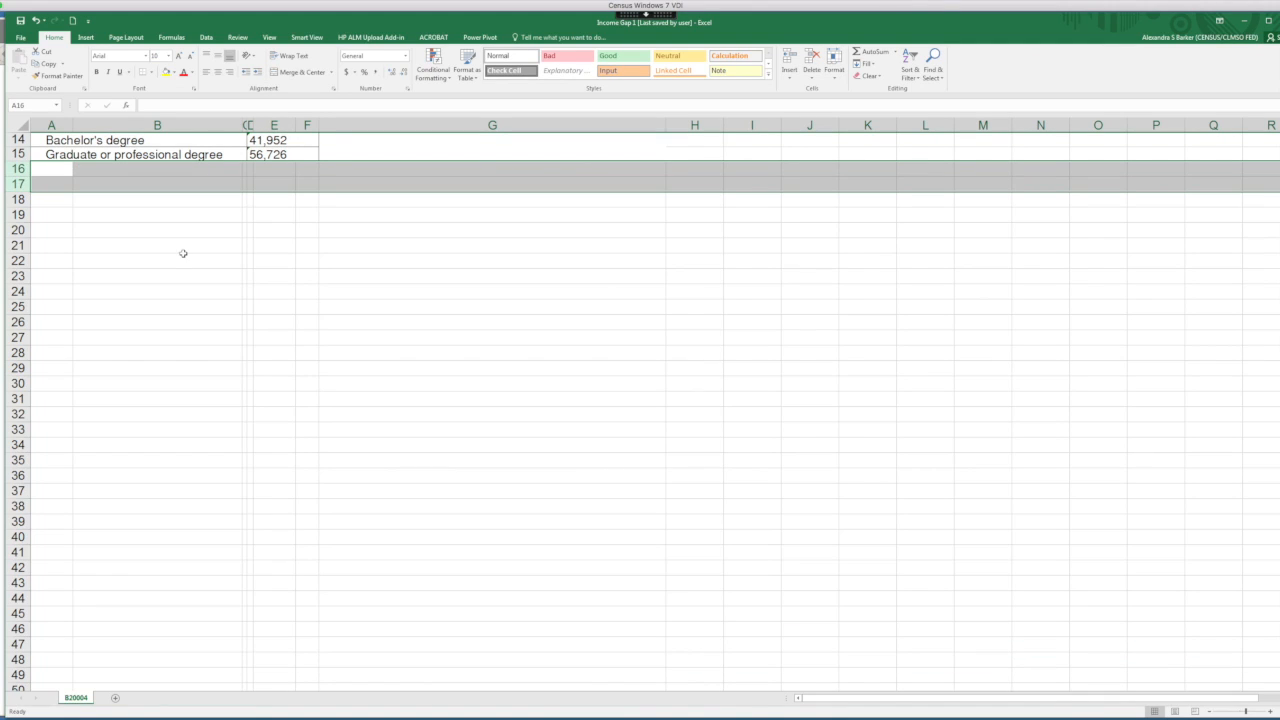
Step: Delete rows 1 to 3 with the United, Estimate and Total entries above the Male row
scroll(183, 253, "up", 4)
left_click_drag(16, 139, 19, 165)
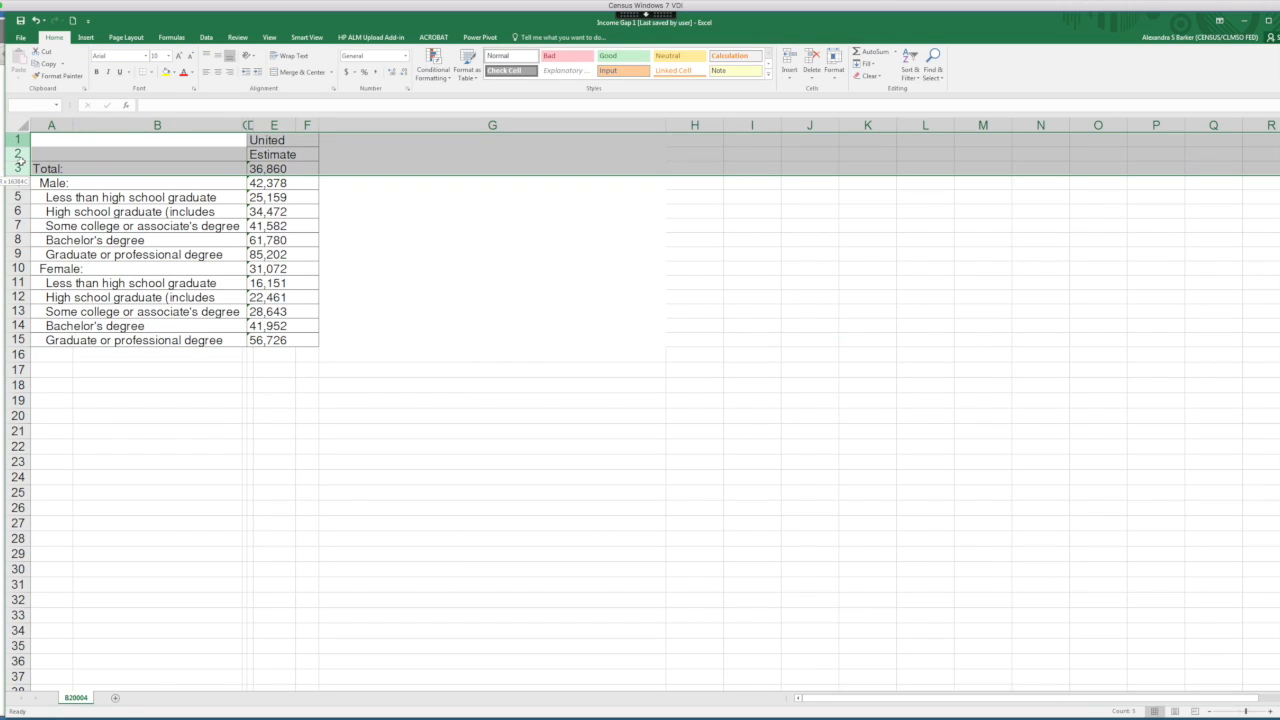
right_click(21, 163)
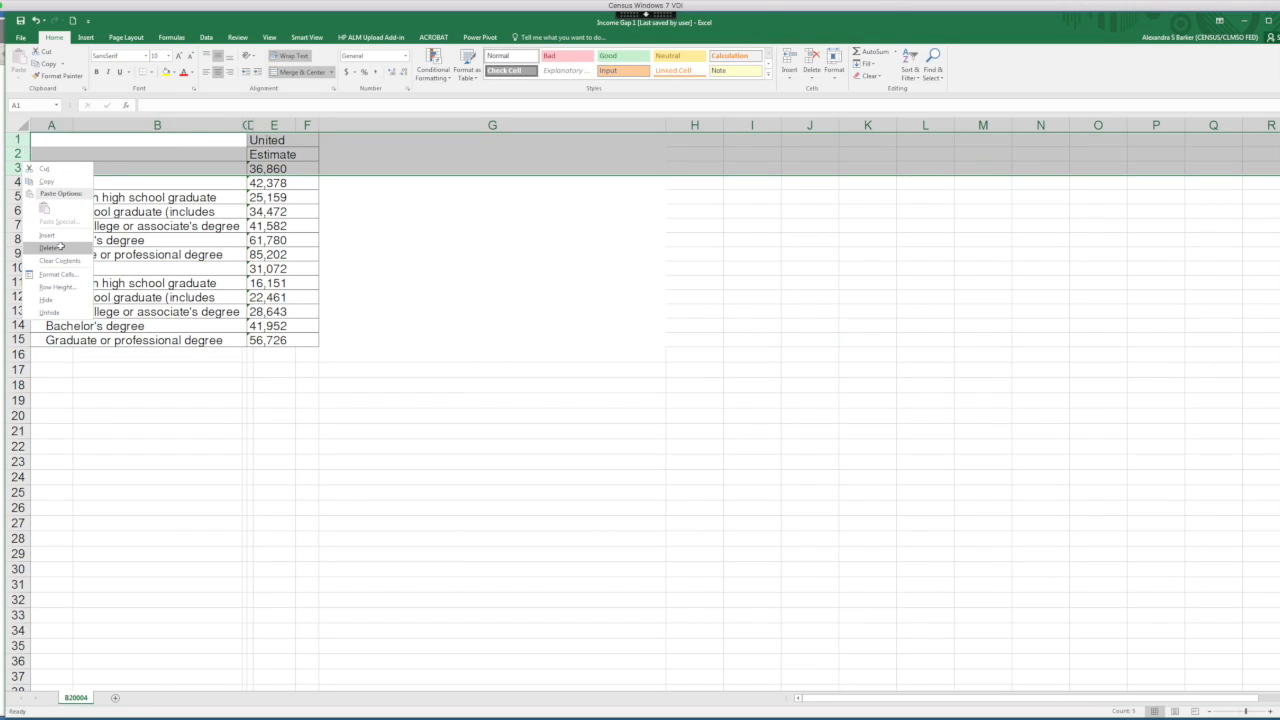
left_click(60, 250)
Step: Make all columns equally wide and delete the surplus merged columns, B and C beside the labels and C and D beside the earnings values
left_click(22, 124)
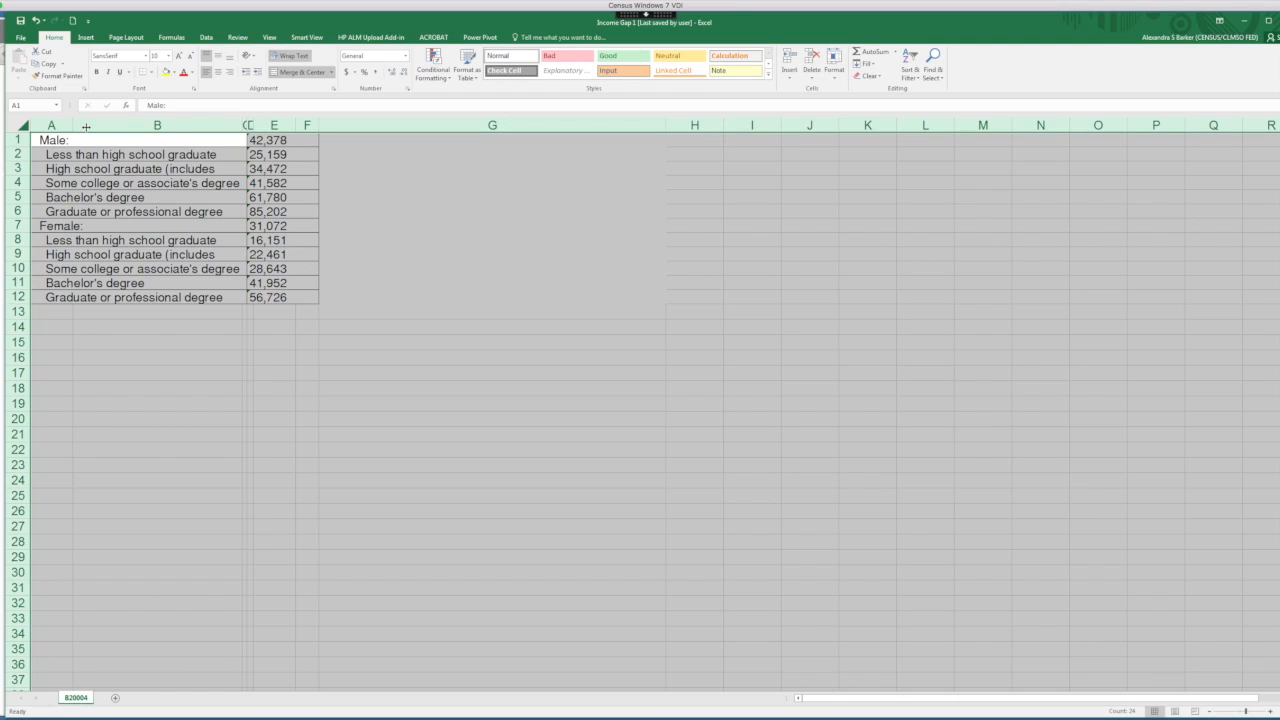
left_click_drag(86, 126, 112, 126)
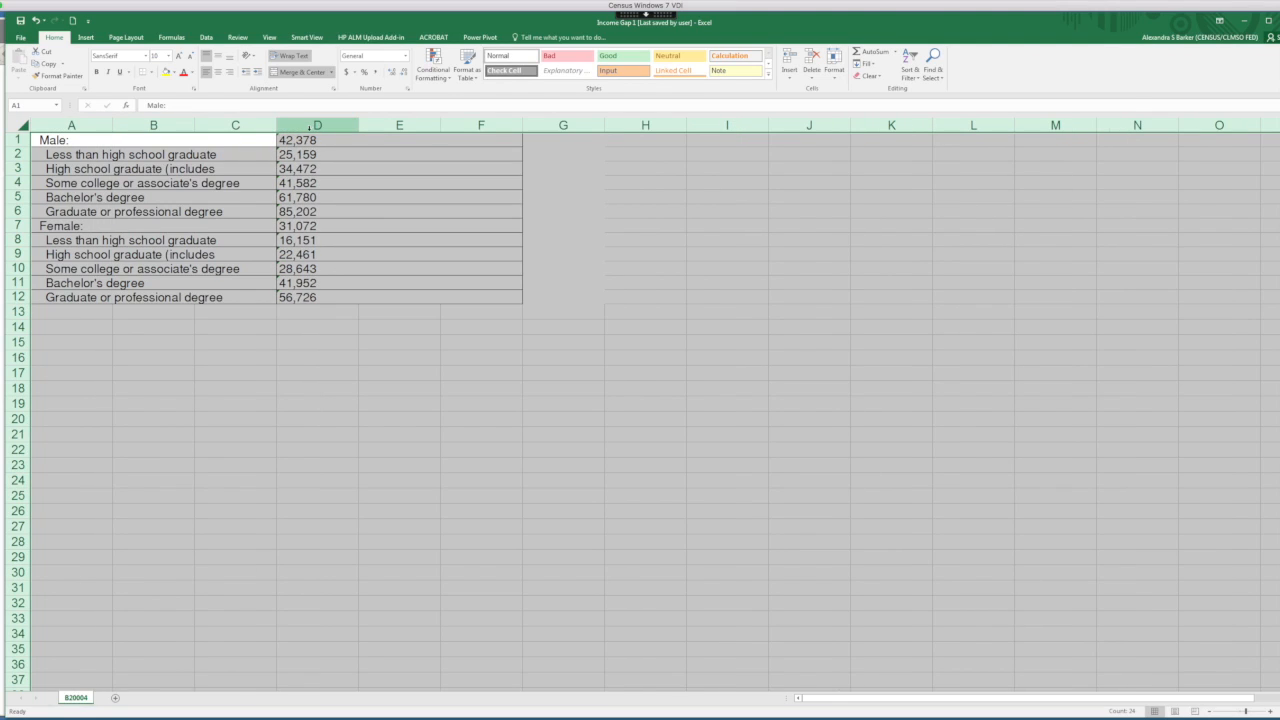
left_click_drag(191, 122, 214, 125)
right_click(214, 126)
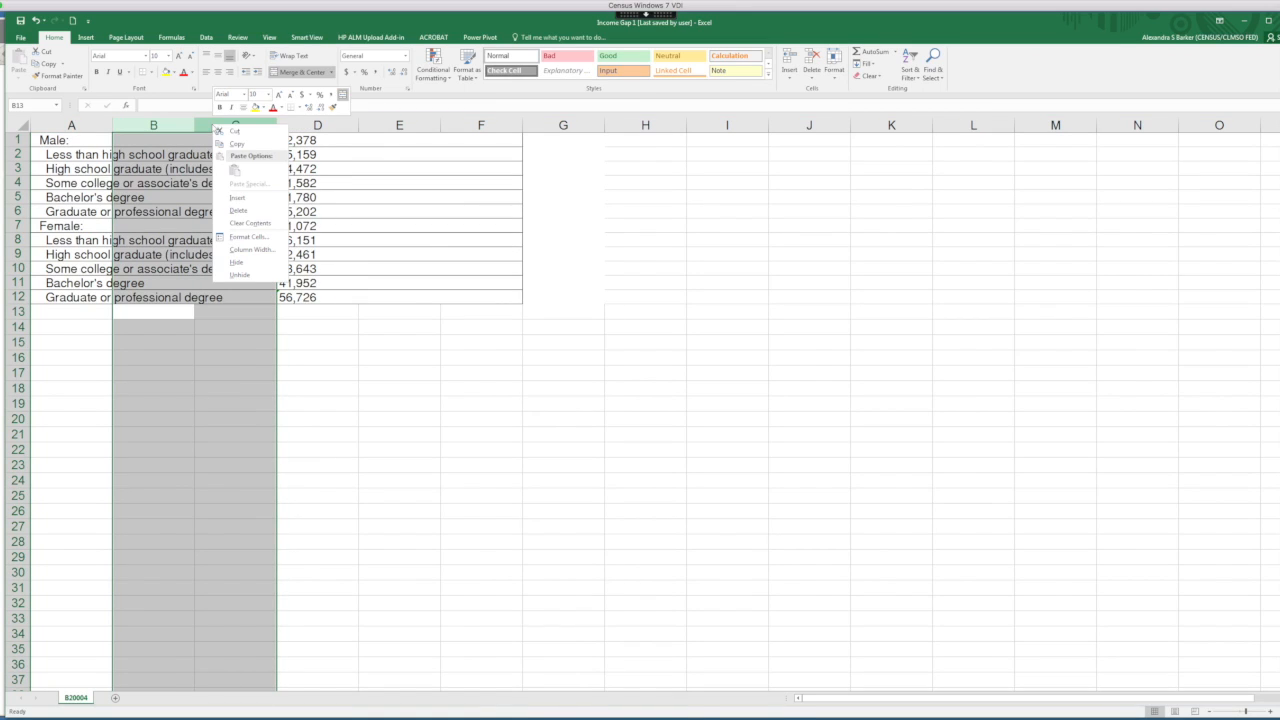
left_click(240, 210)
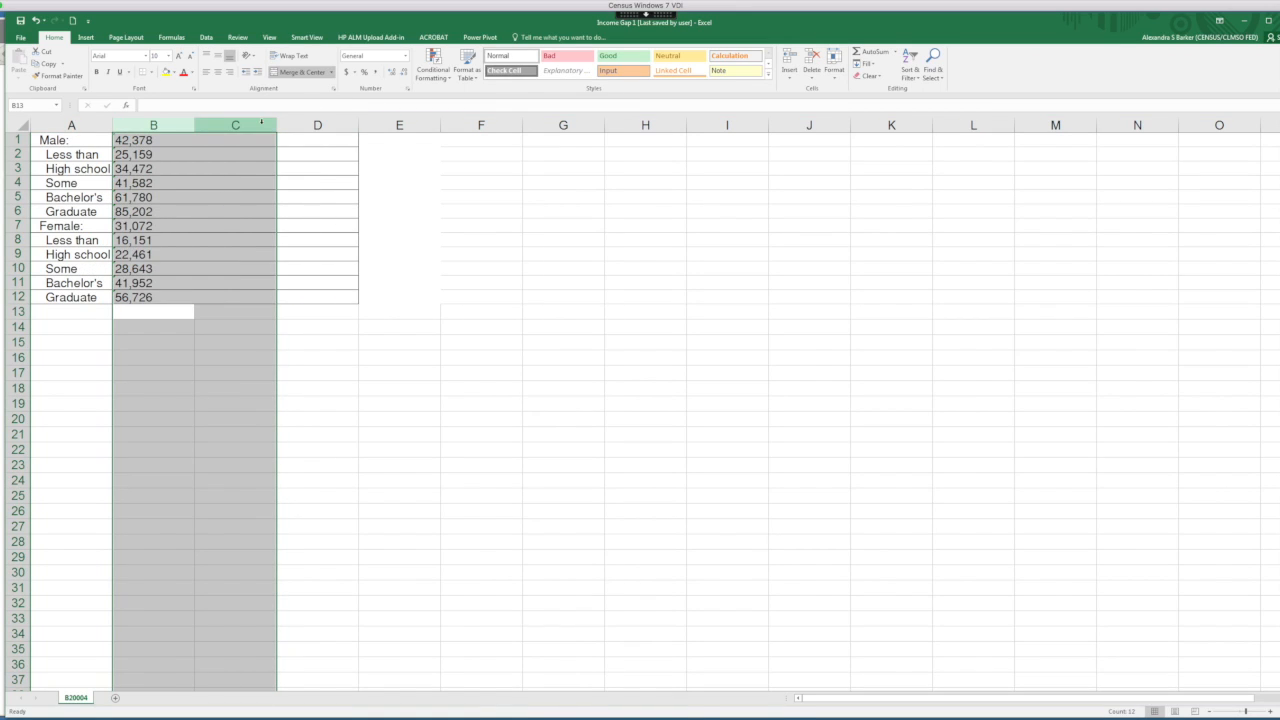
left_click_drag(265, 125, 298, 125)
right_click(298, 125)
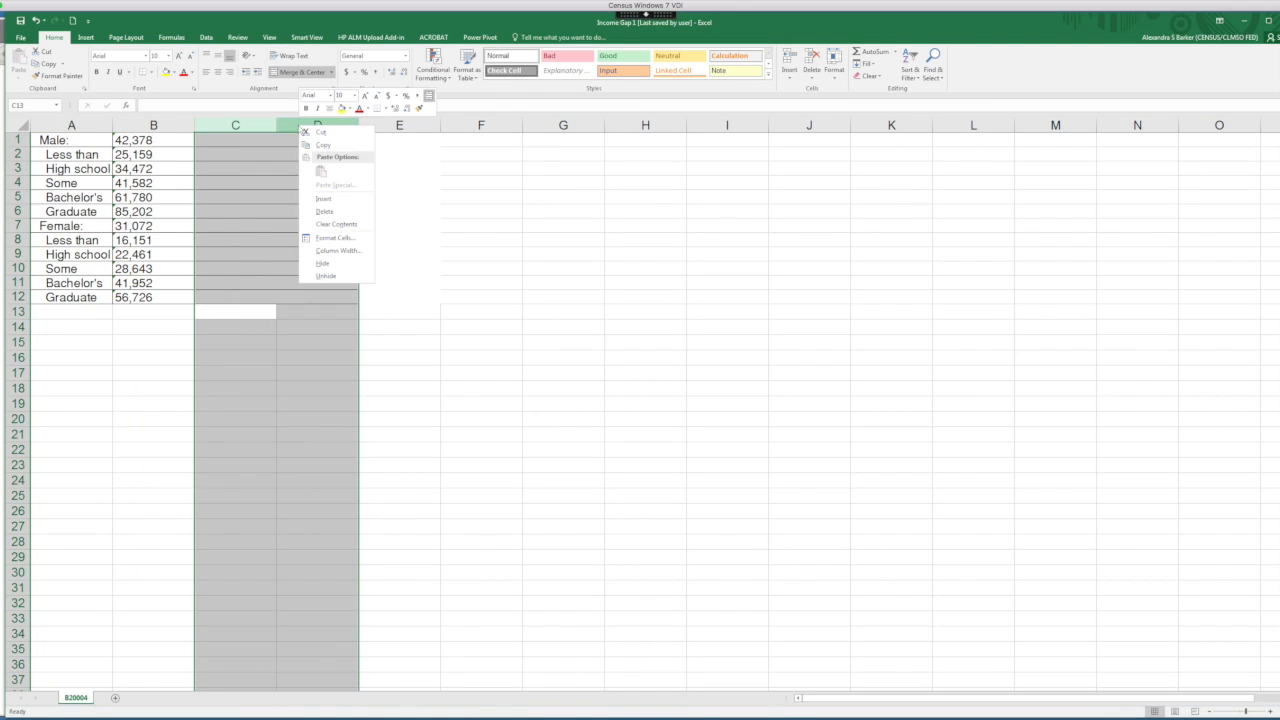
left_click(327, 210)
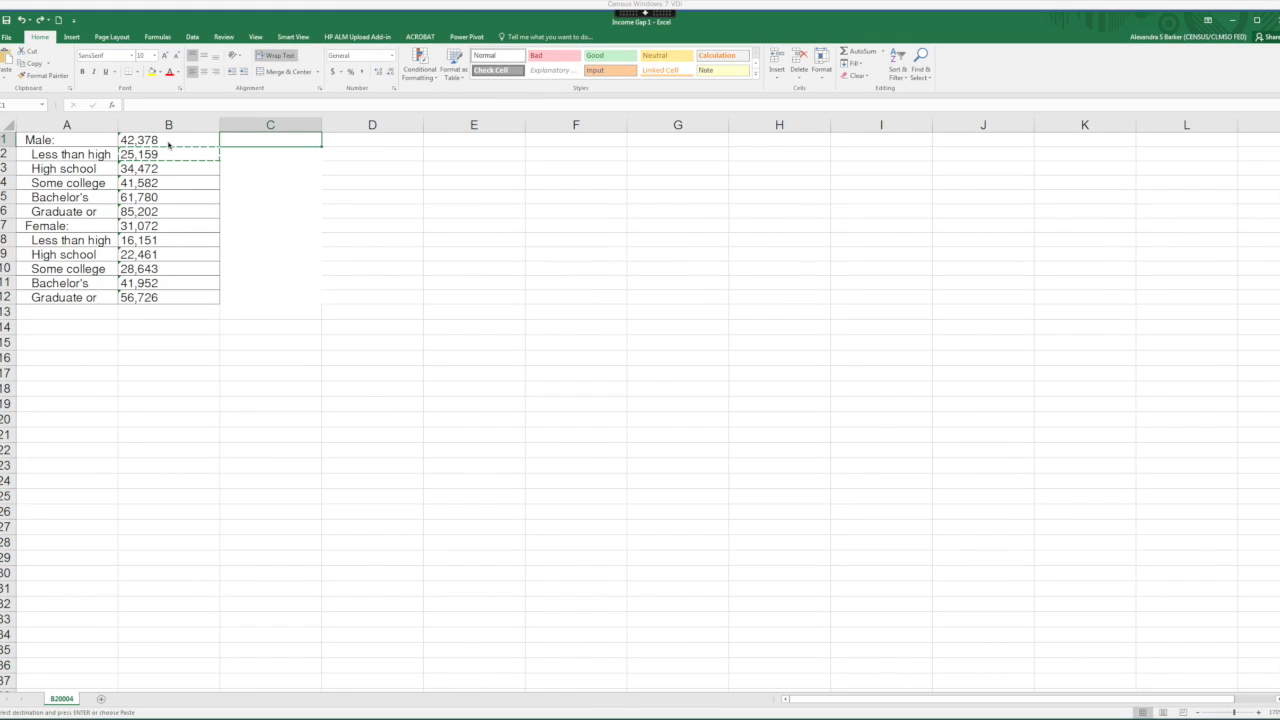
Step: Convert the earnings values in B1:B12 from text to numbers
left_click(171, 142)
left_click_drag(169, 167, 170, 300)
key("ctrl+v")
left_click(114, 140)
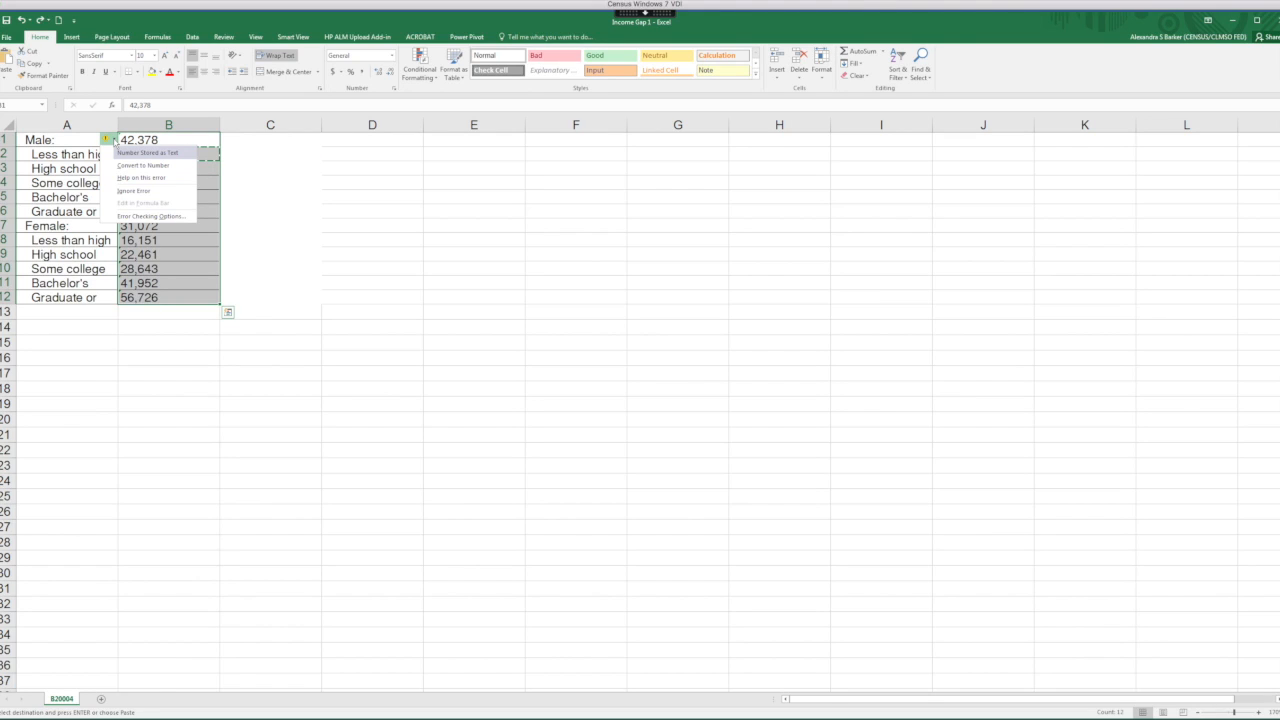
left_click(143, 165)
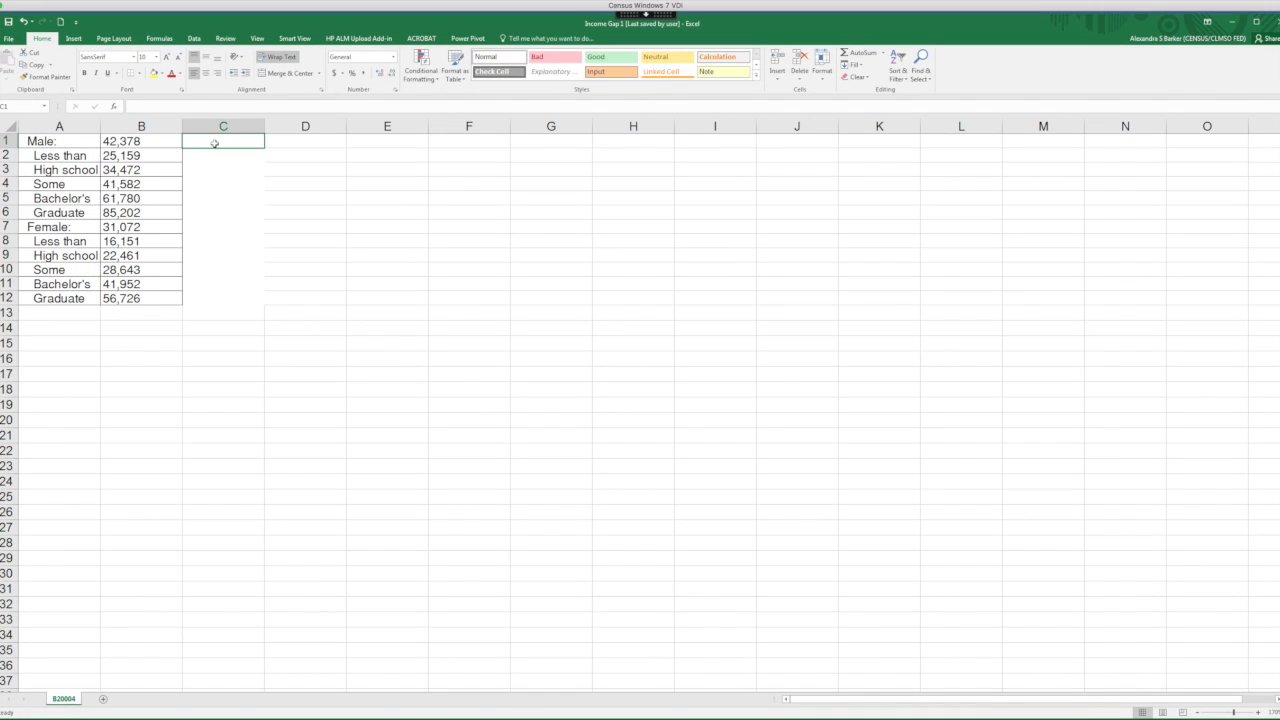
Step: Insert an empty row above the Male row and an empty column before the education labels
left_click(8, 141)
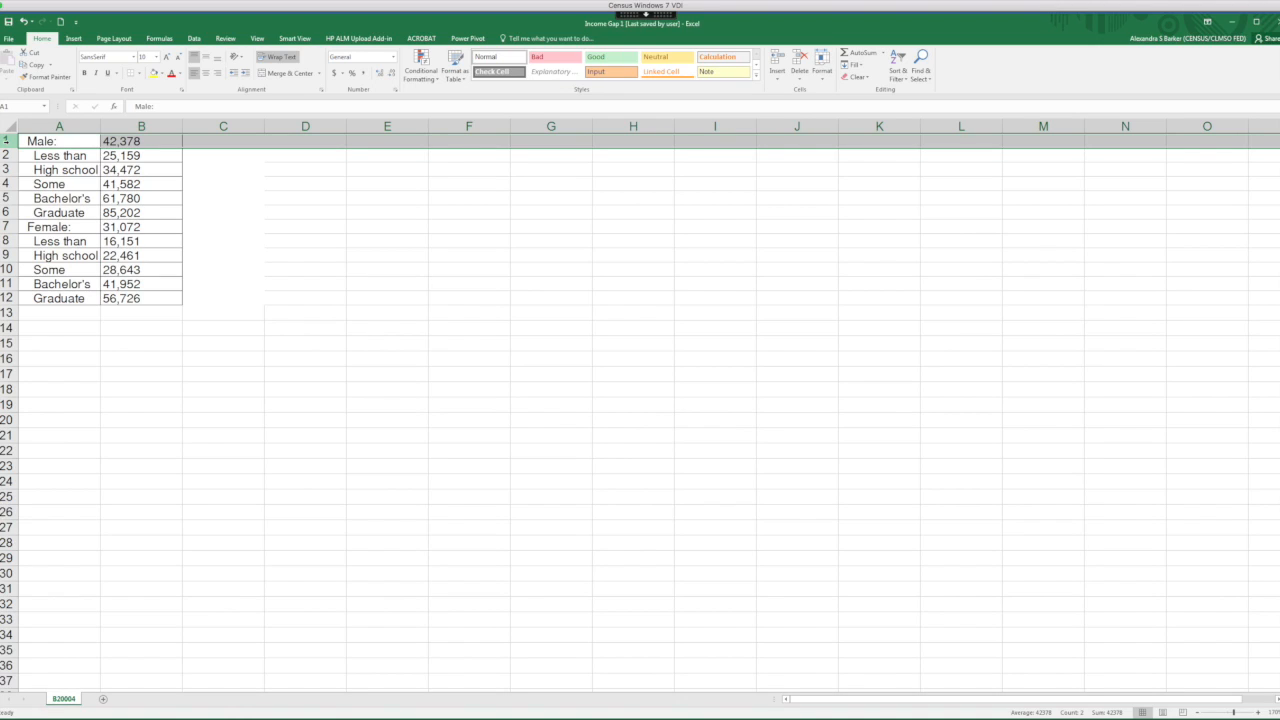
right_click(9, 147)
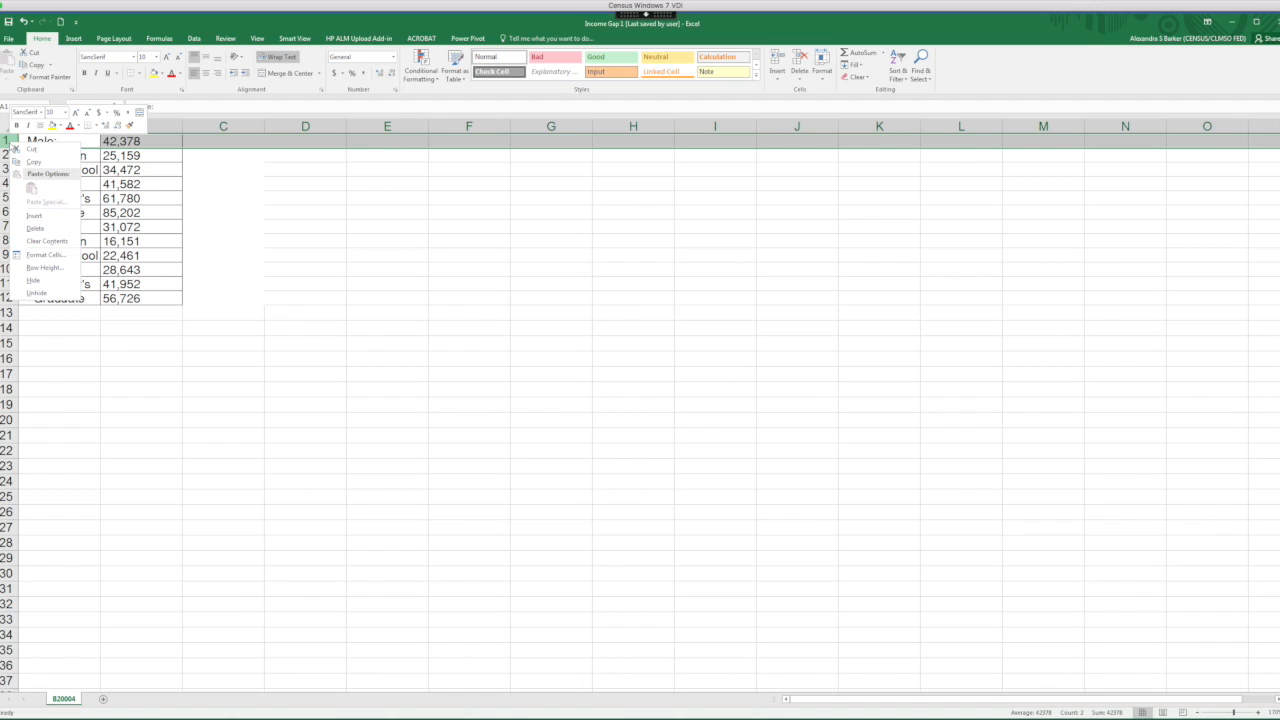
left_click(33, 217)
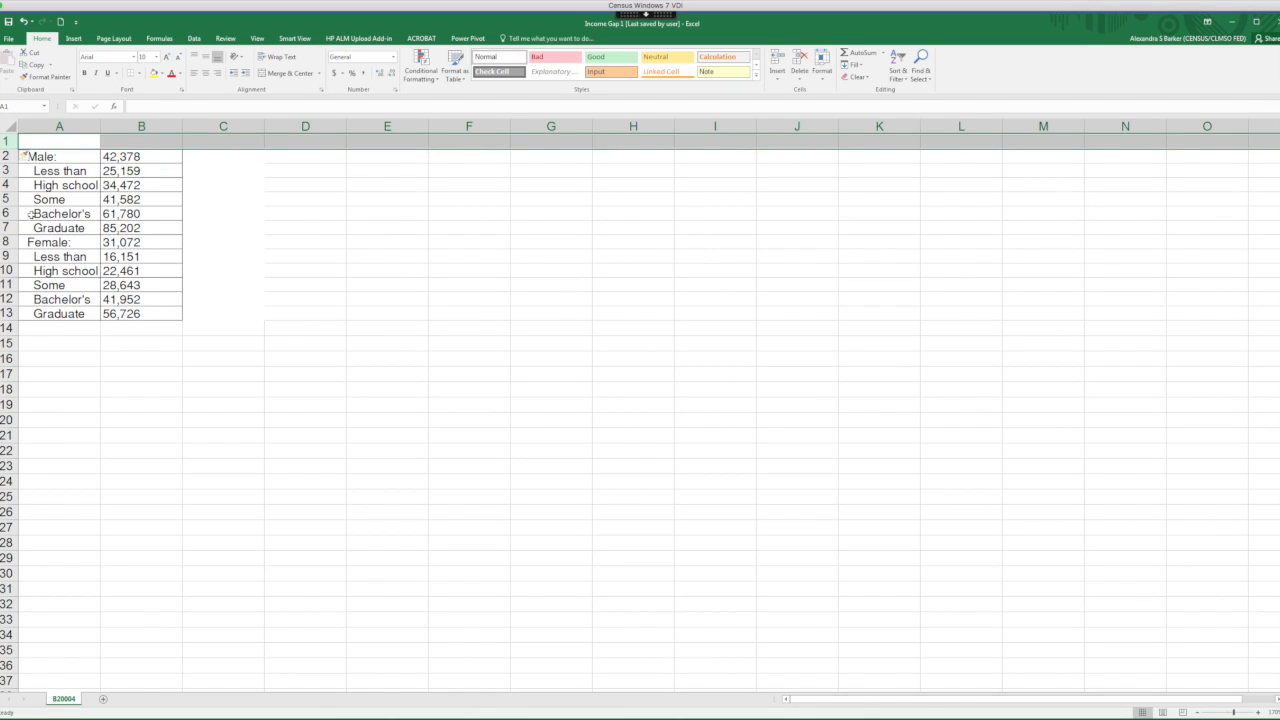
right_click(60, 128)
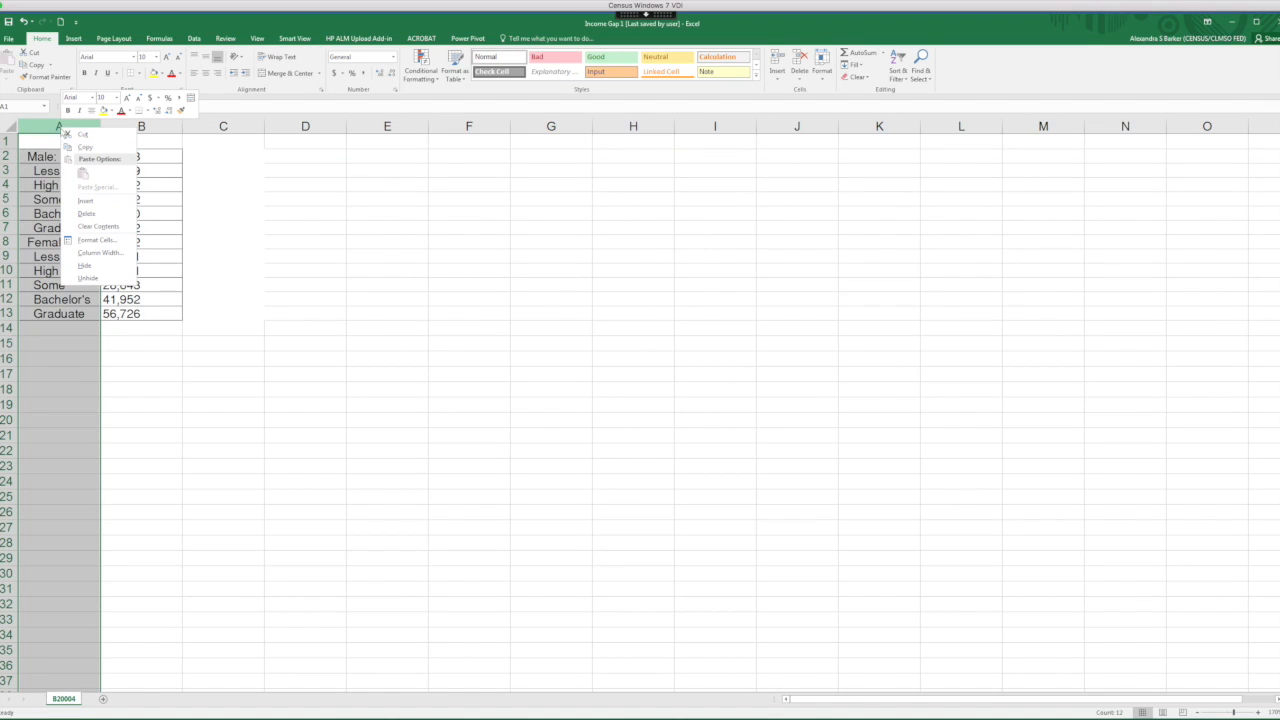
left_click(88, 200)
Step: Move the Male: label from B2 to A2 and the Female: label from B8 to A8
left_click(117, 156)
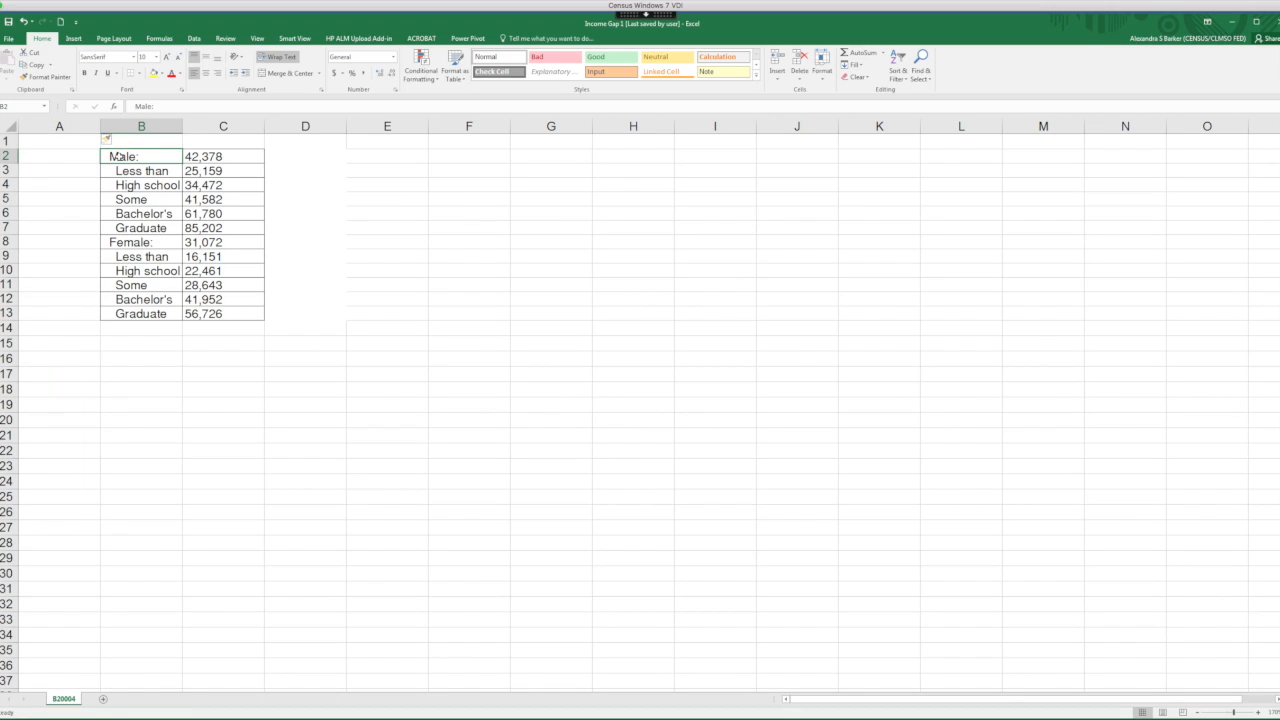
key("ctrl+c")
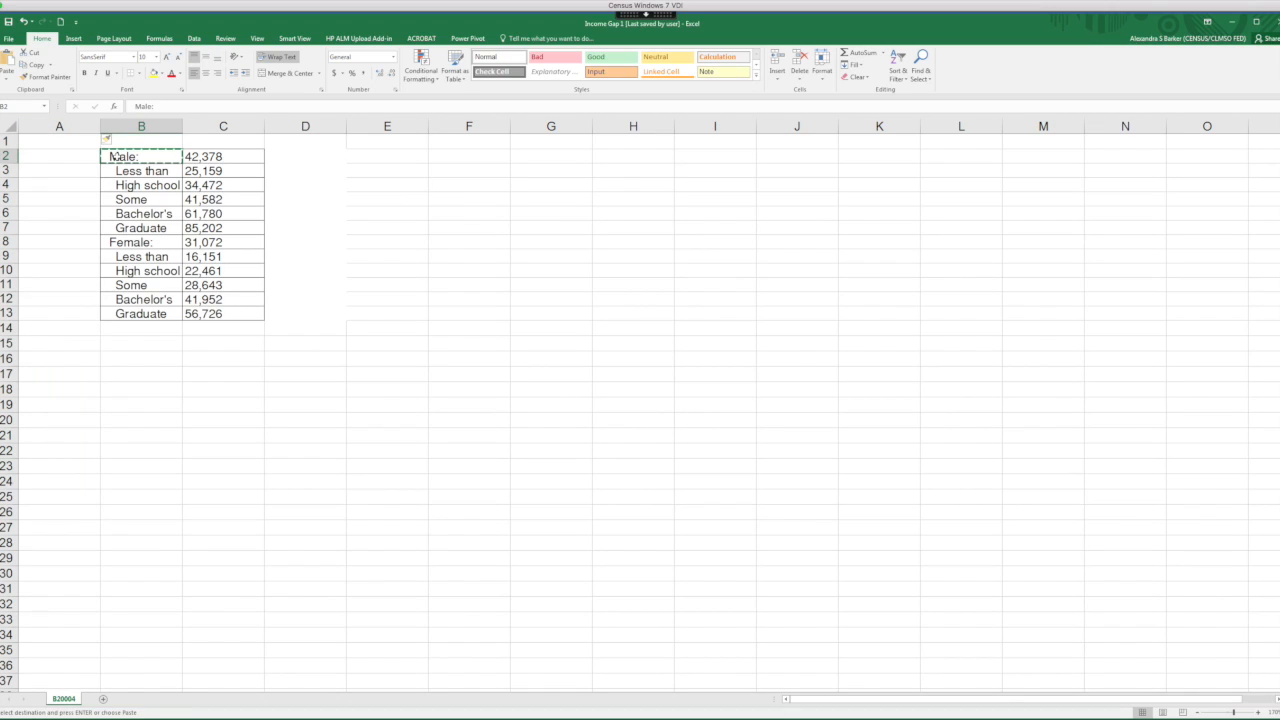
left_click(60, 156)
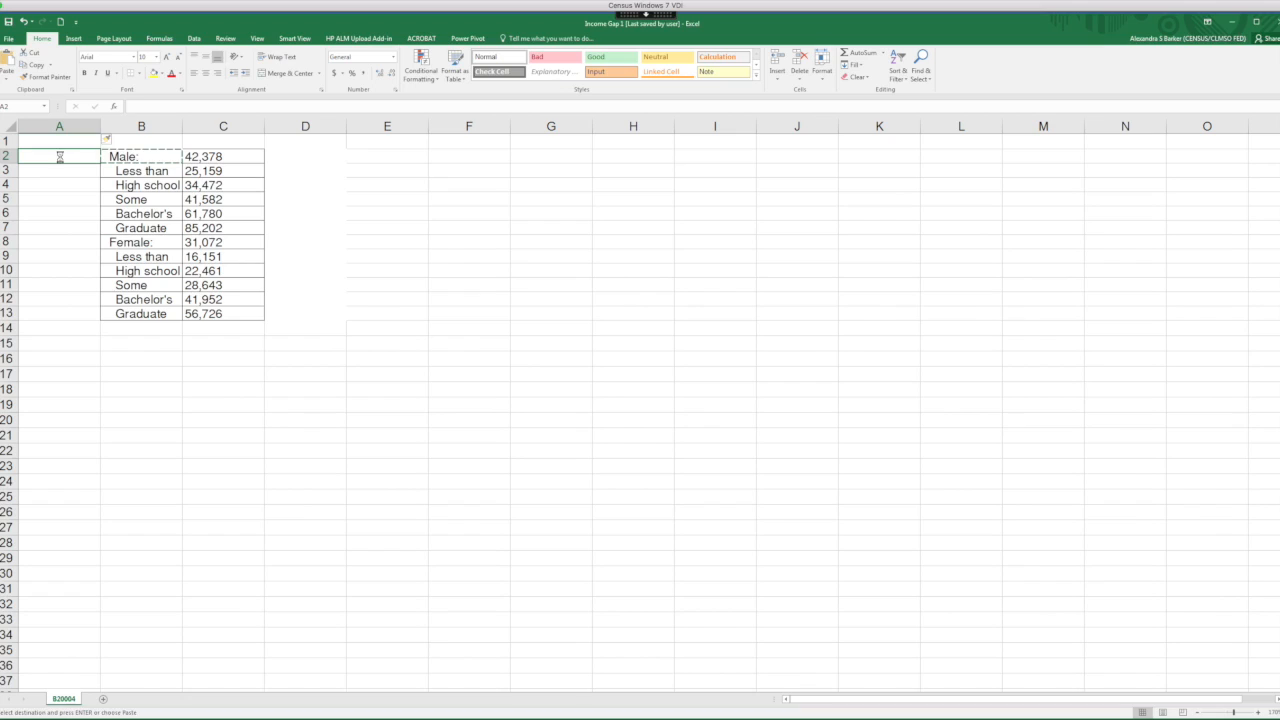
key("ctrl+v")
left_click(143, 243)
key("ctrl+c")
left_click(87, 242)
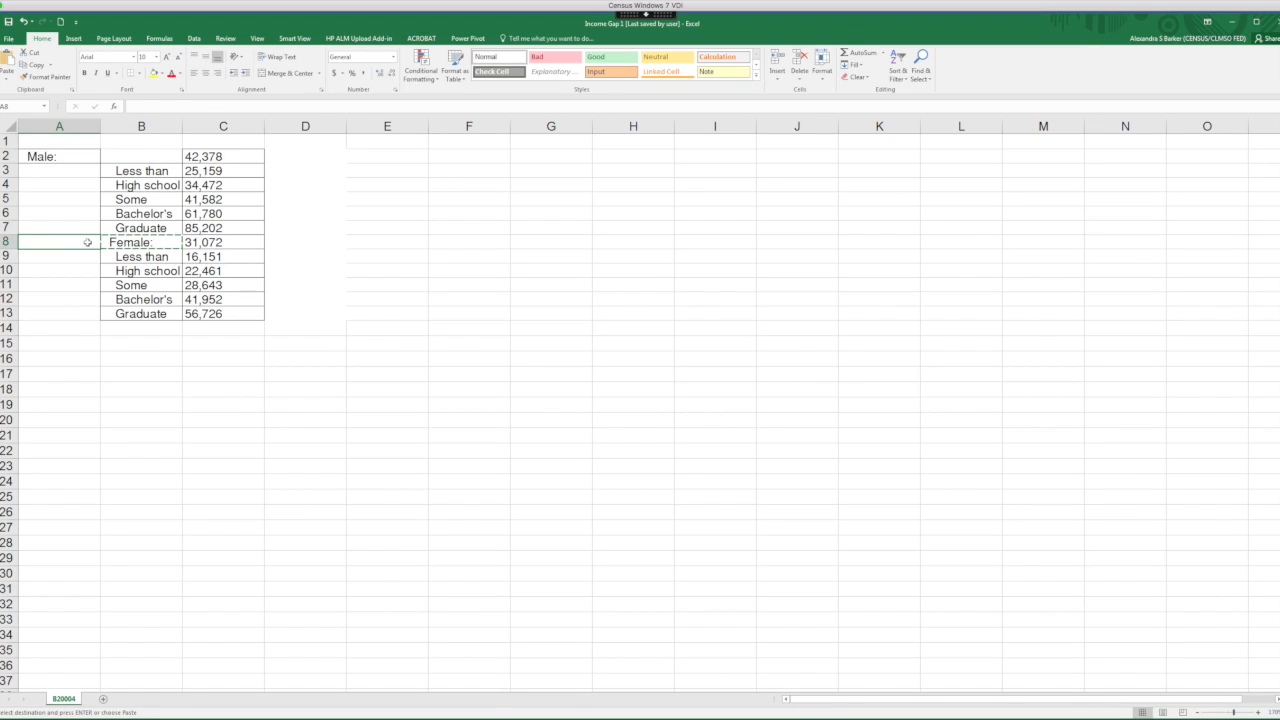
key("ctrl+v")
Step: Clear the overall earnings values in C8 for Female and C2 for Male
left_click(229, 243)
key("Delete")
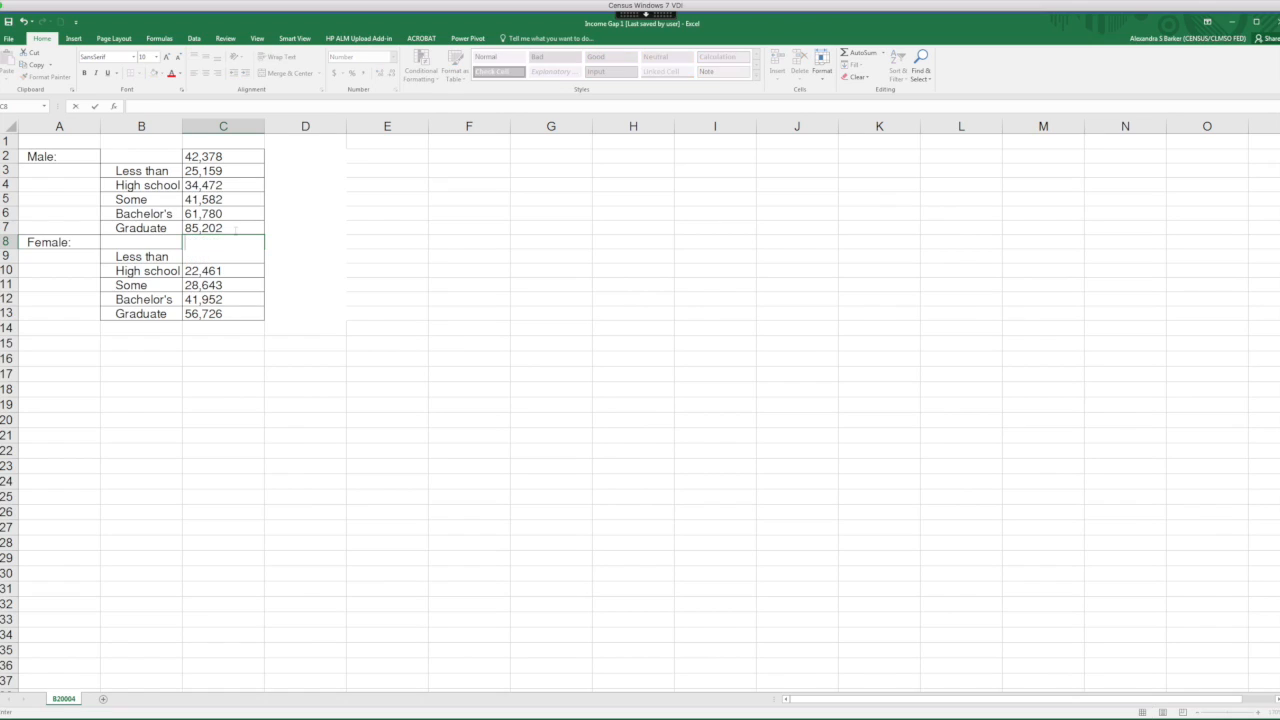
left_click(215, 157)
key("BackSpace")
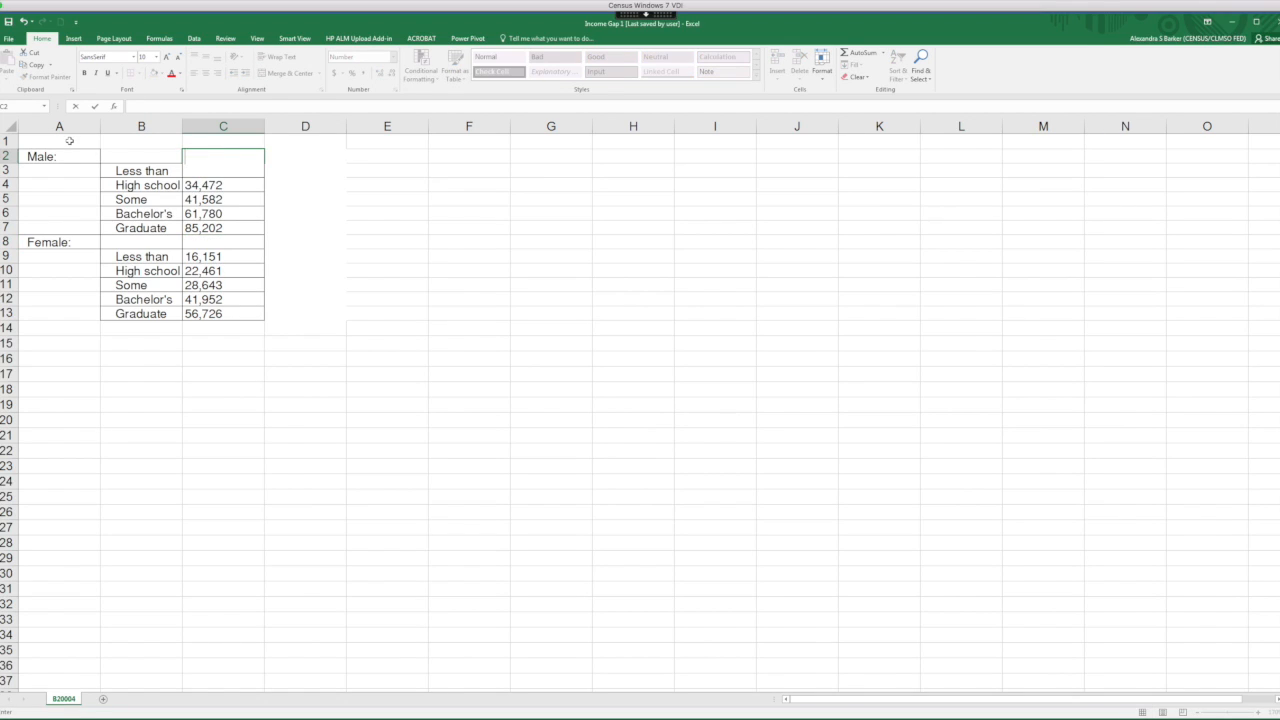
Step: Enter the column headers Sex, Education and Earnings in cells A1 to C1
left_click(69, 140)
type("Sex")
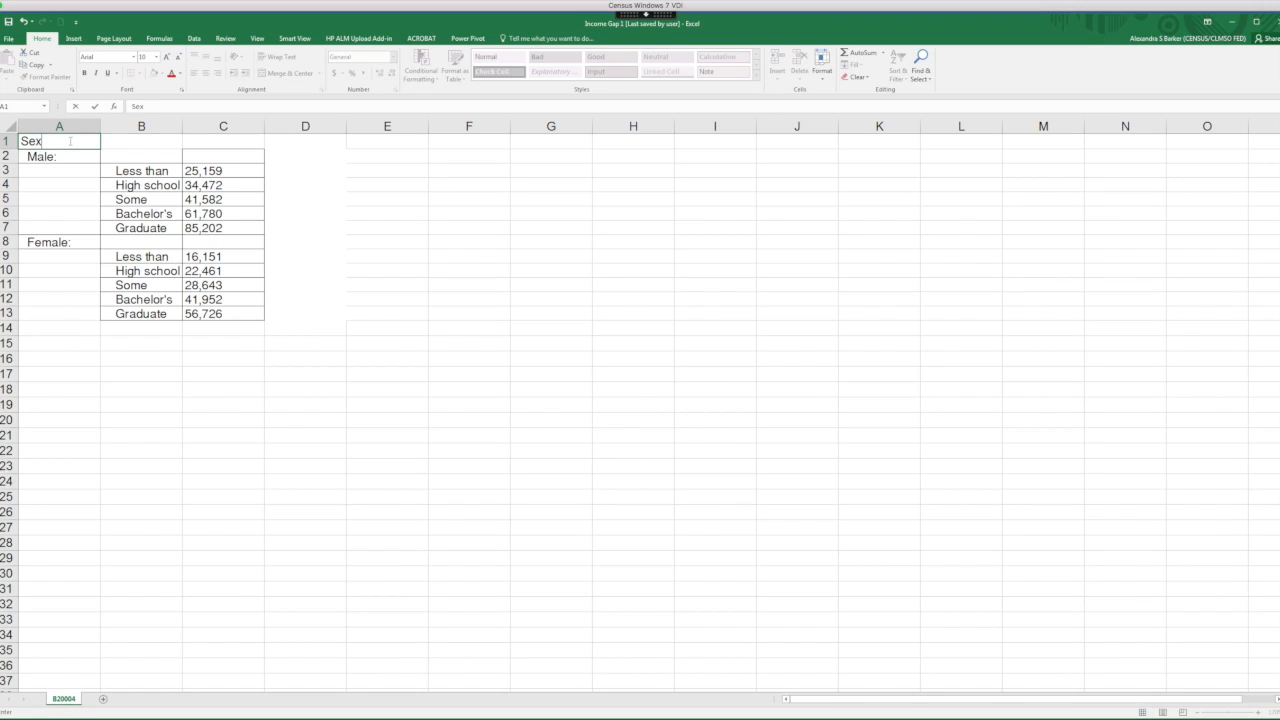
left_click(121, 143)
type("E")
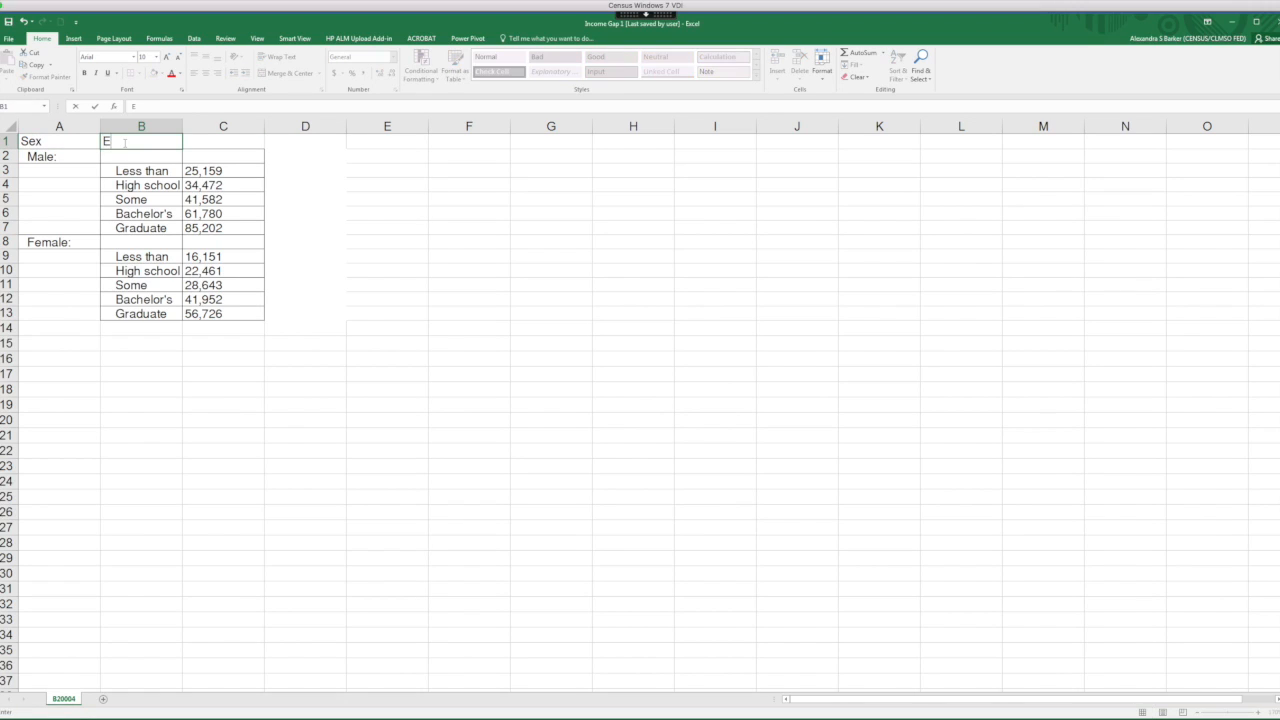
type("ducation")
left_click(226, 143)
type("Earn")
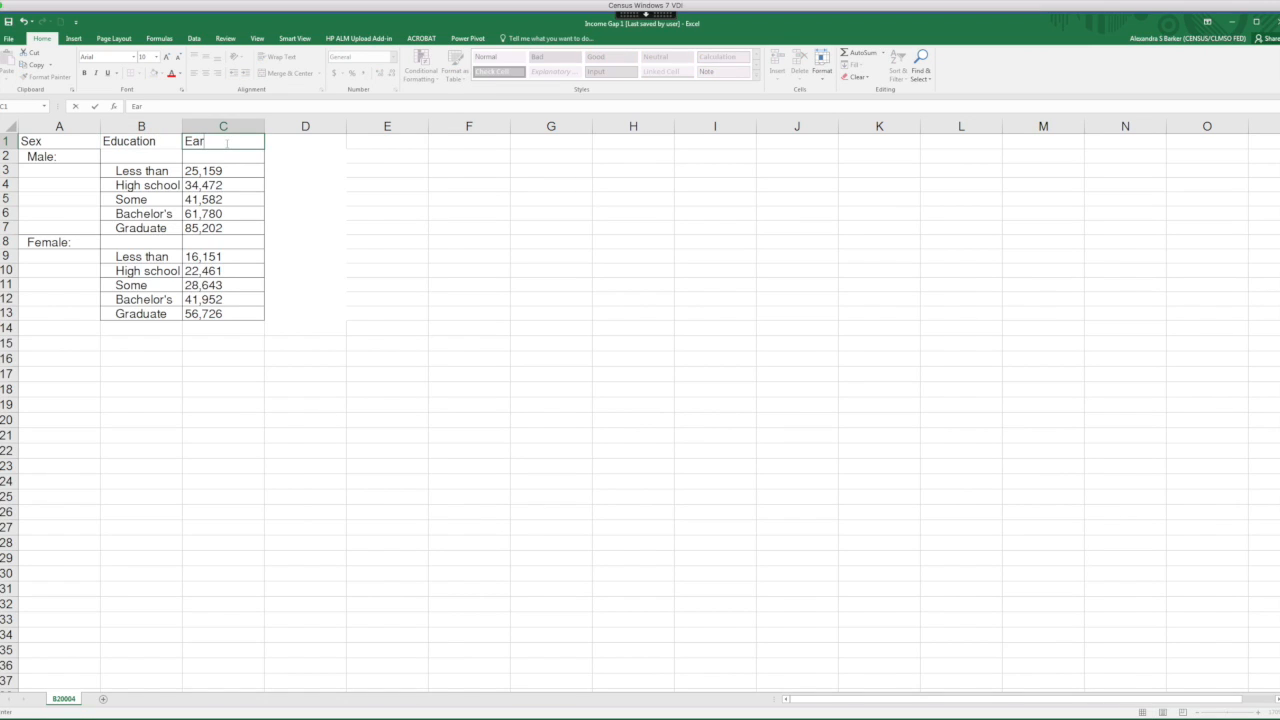
type("ings")
left_click(301, 205)
Step: Format A1:C13 as a table with headers, using the light blue table style with a solid blue header row
left_click_drag(61, 156, 249, 314)
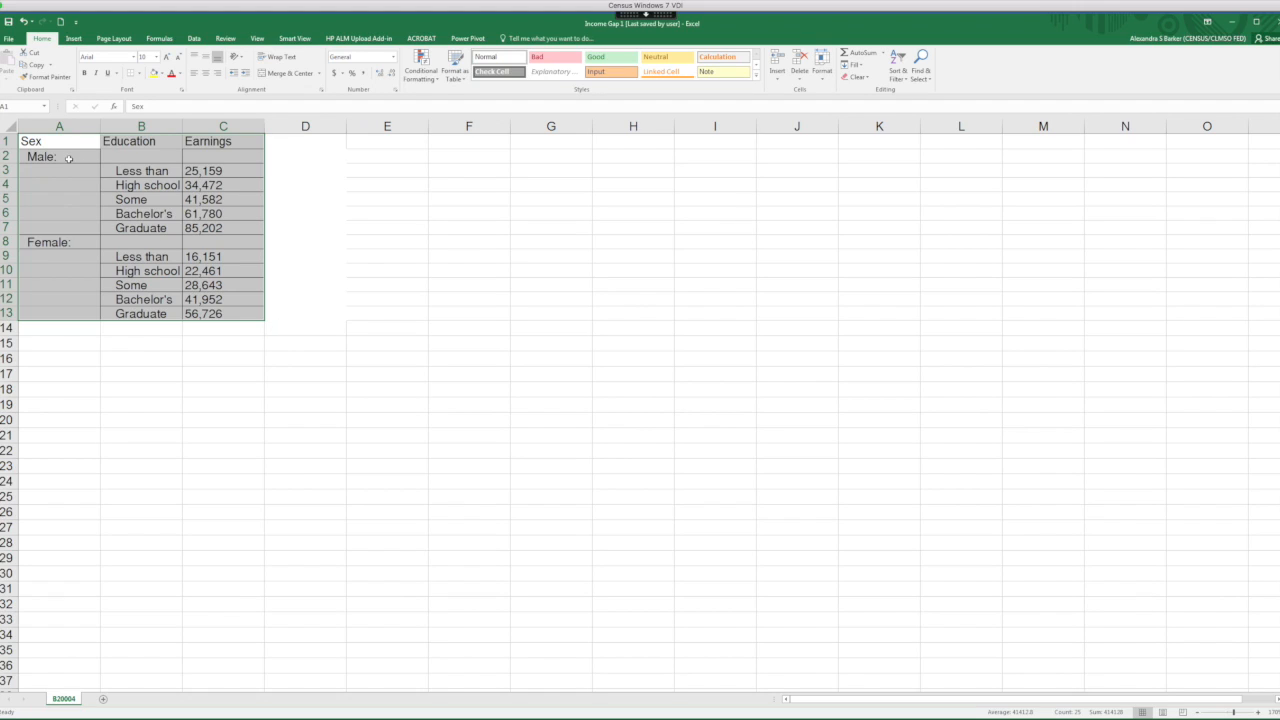
left_click(457, 66)
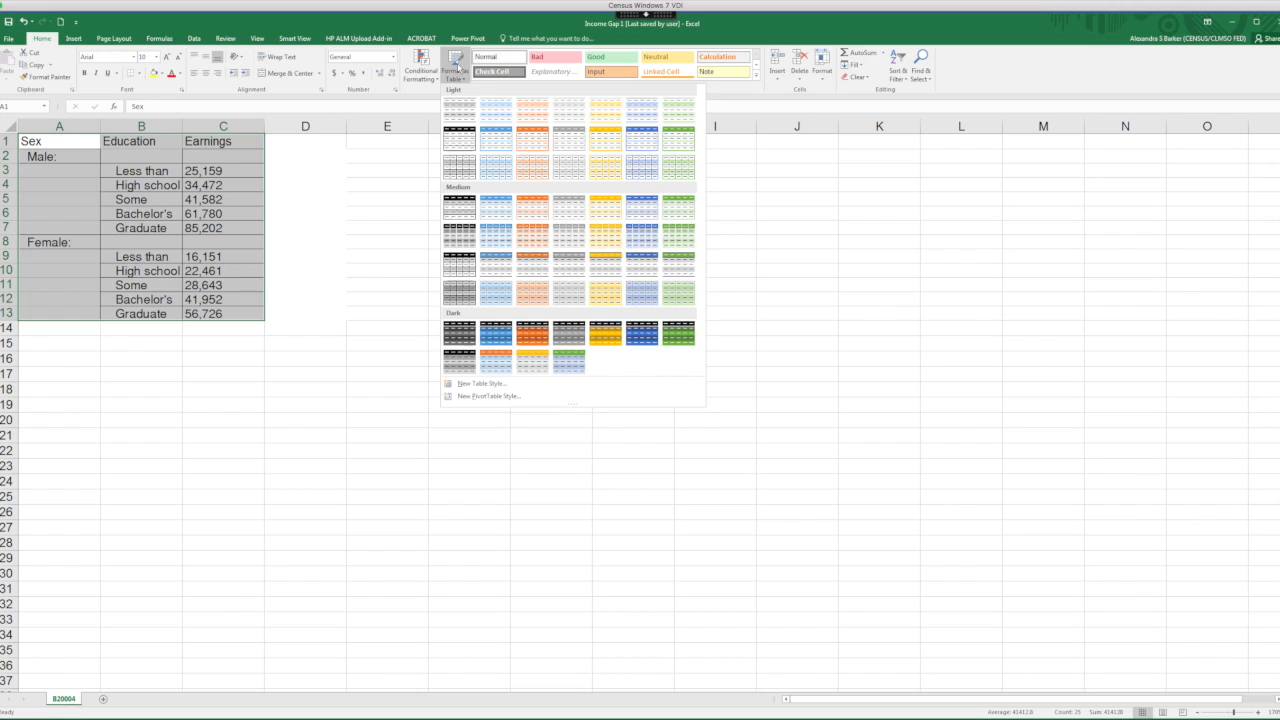
left_click(500, 139)
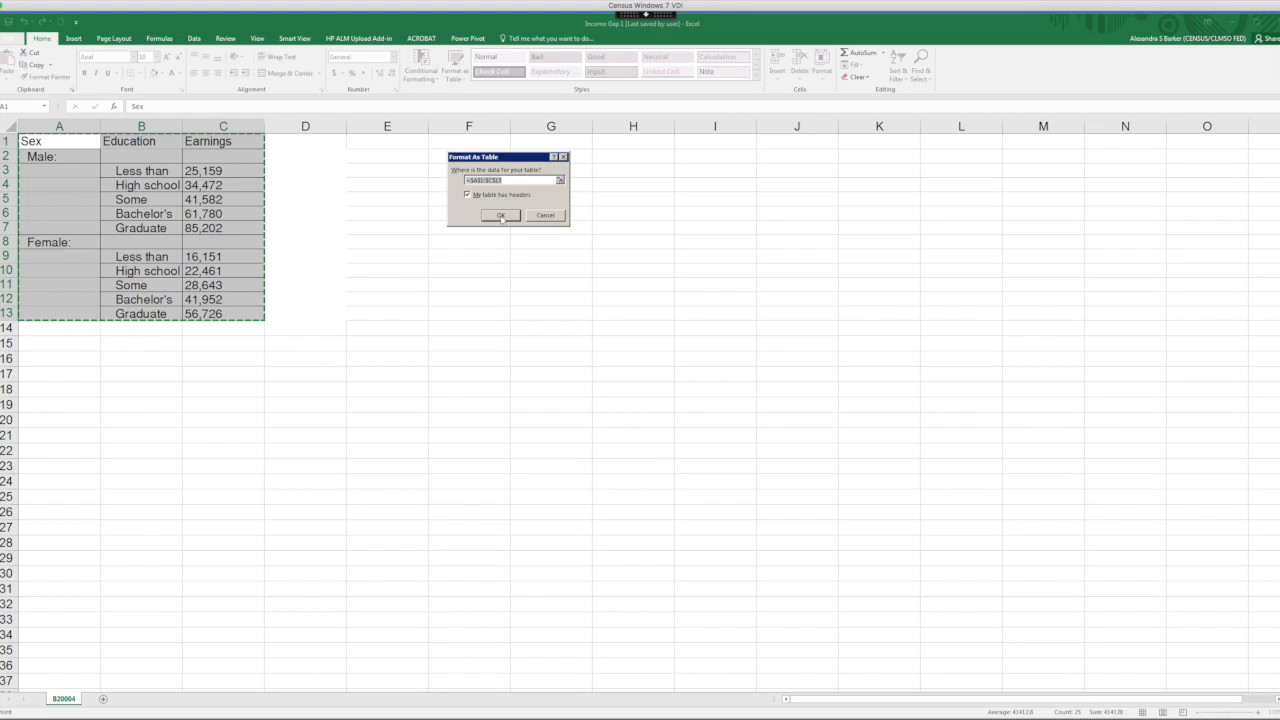
left_click(501, 216)
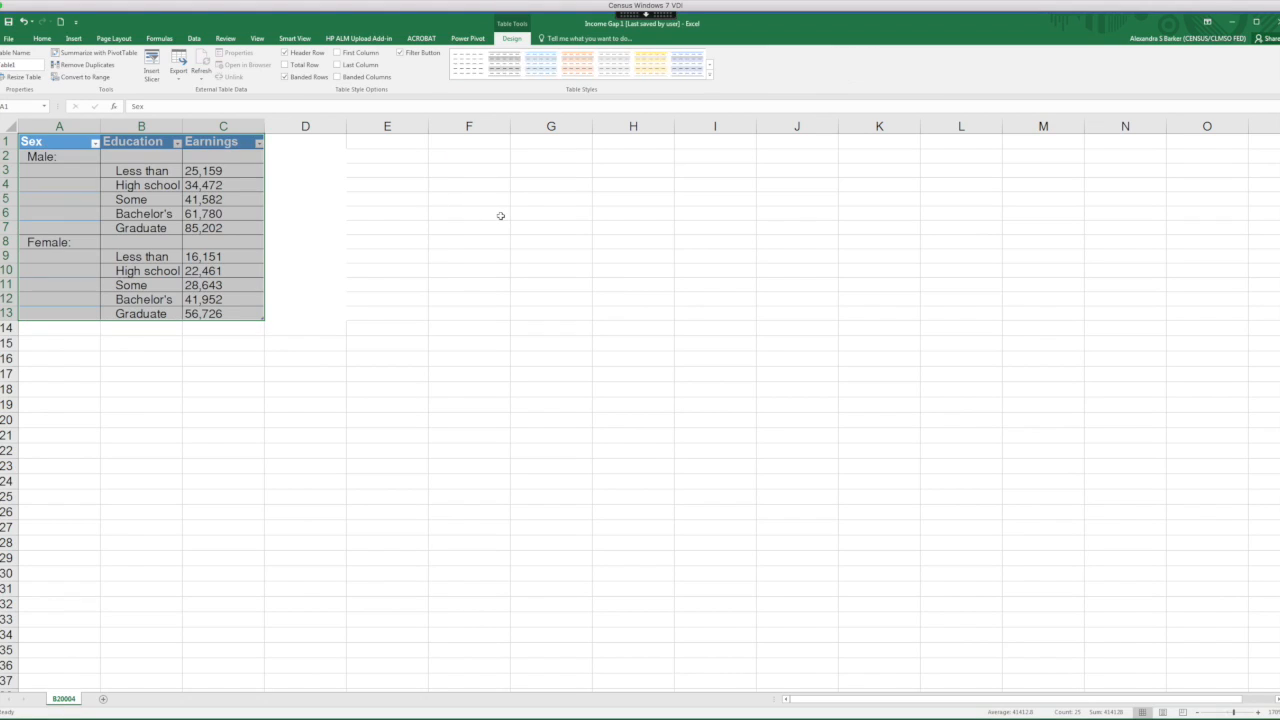
left_click(238, 196)
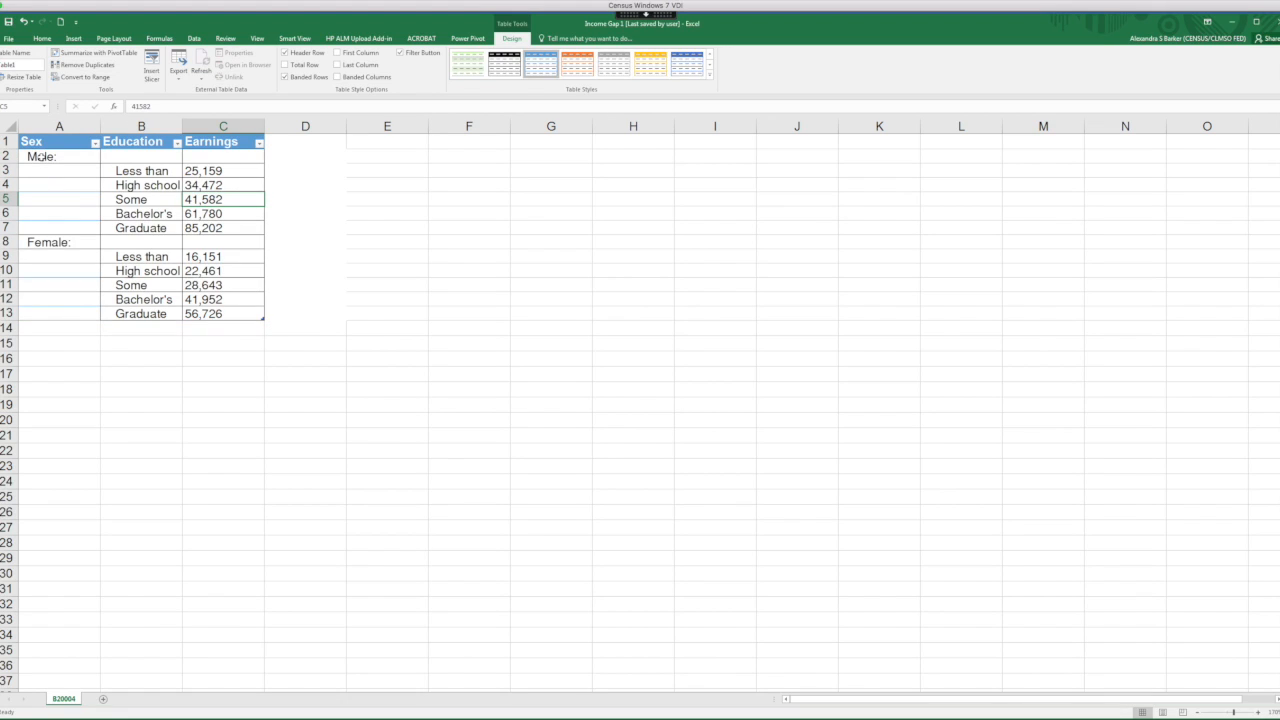
Step: Insert the recommended Treemap chart of earnings by sex and education, and enlarge it up and to the left from its corner
left_click(73, 38)
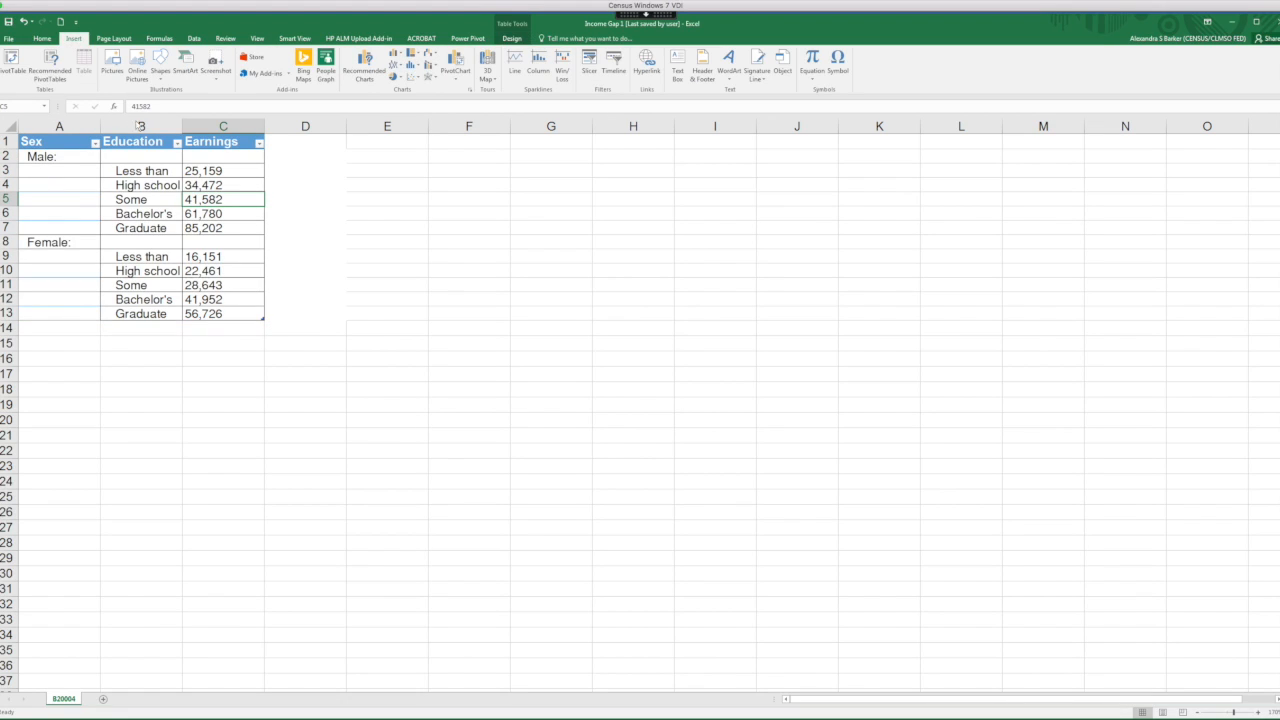
left_click(364, 68)
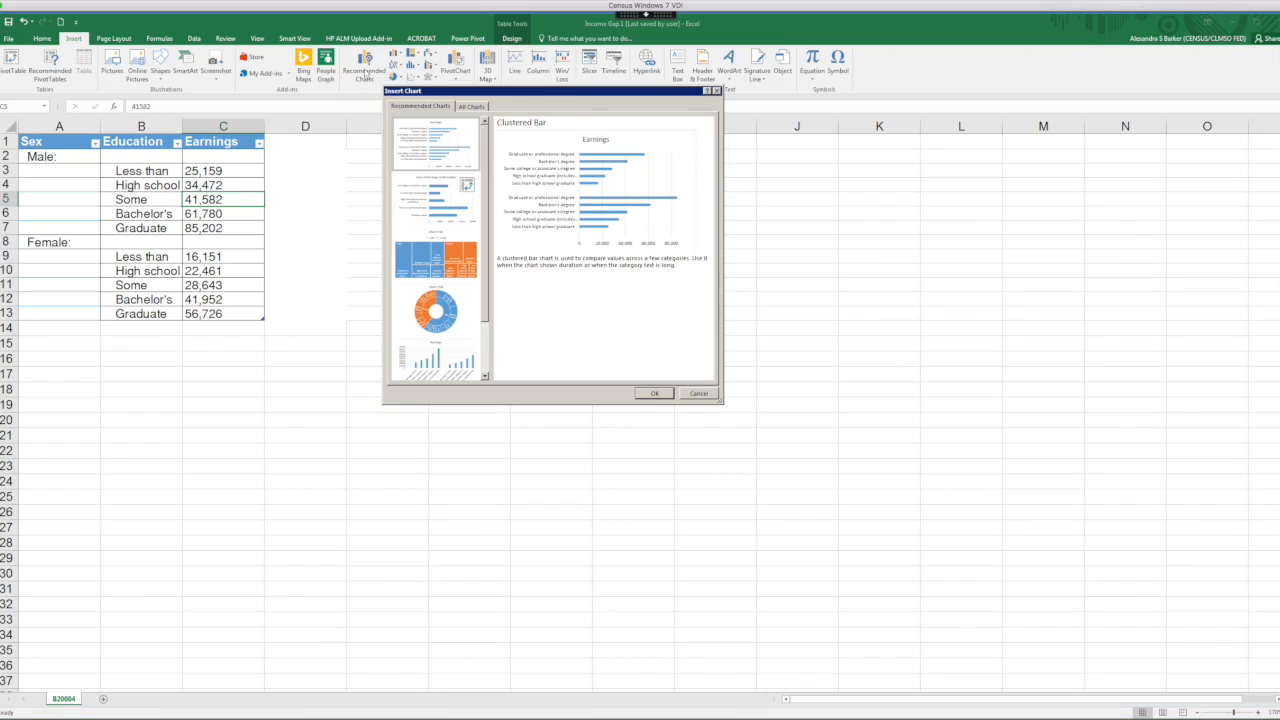
left_click(436, 258)
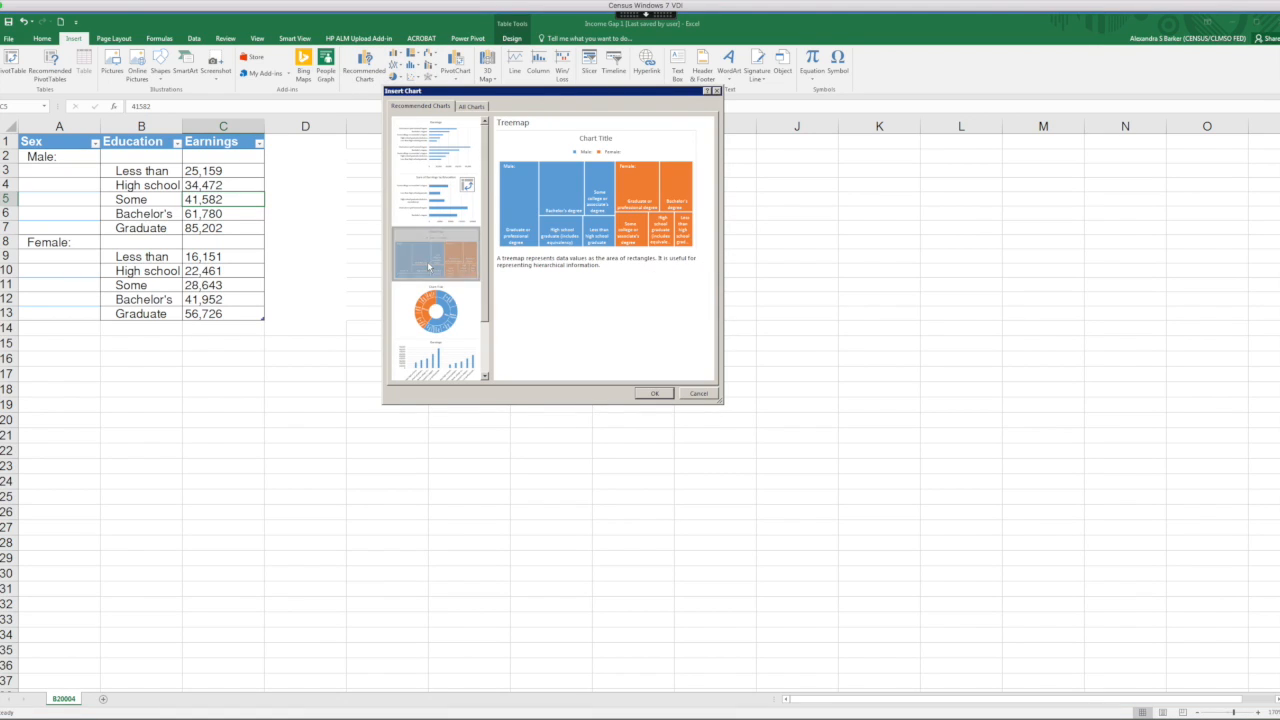
left_click(654, 393)
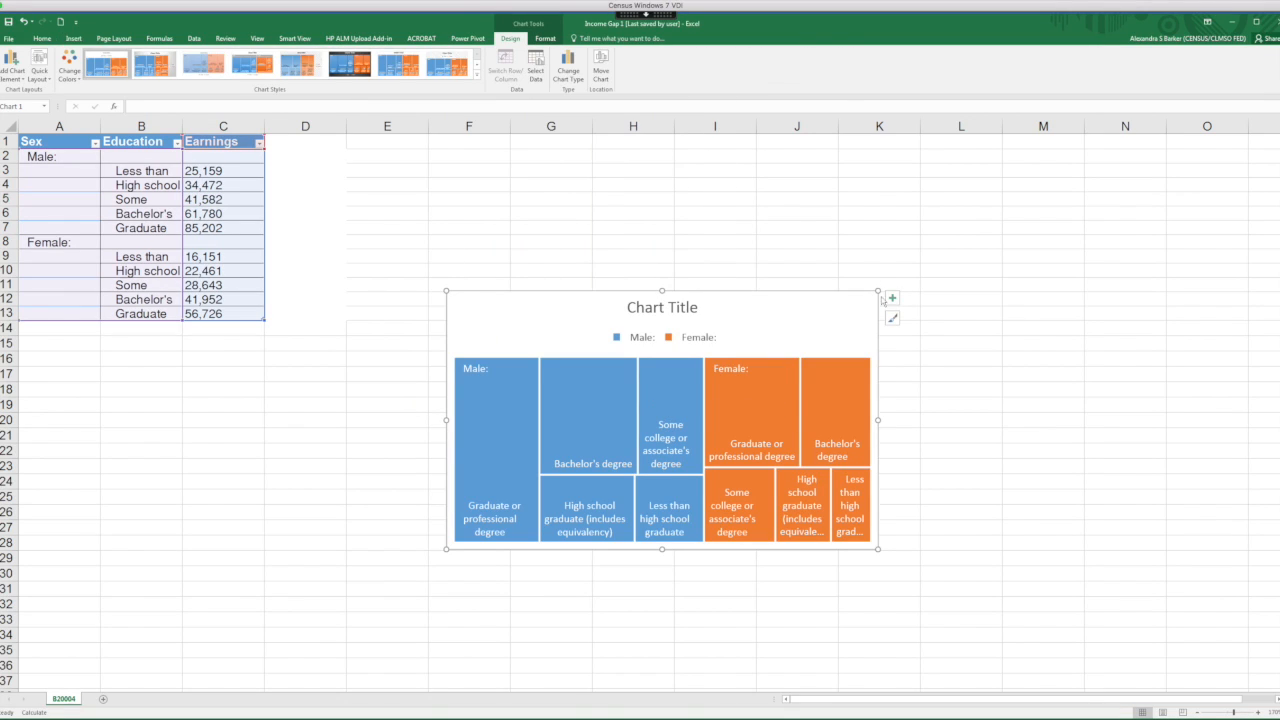
left_click_drag(446, 290, 392, 249)
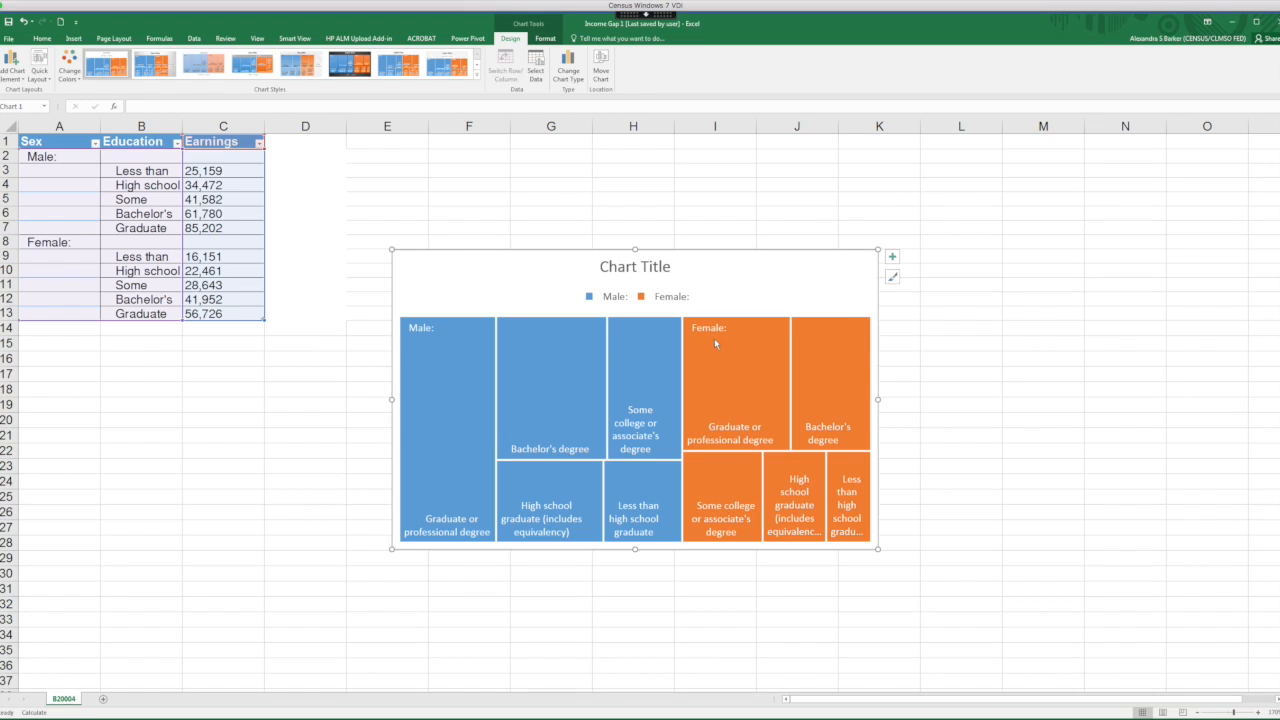
left_click(892, 277)
left_click(892, 277)
left_click(892, 257)
left_click(892, 257)
Step: Replace the treemap's placeholder title with "Earnings by sex by Education"
left_click(664, 276)
left_click_drag(597, 268, 676, 268)
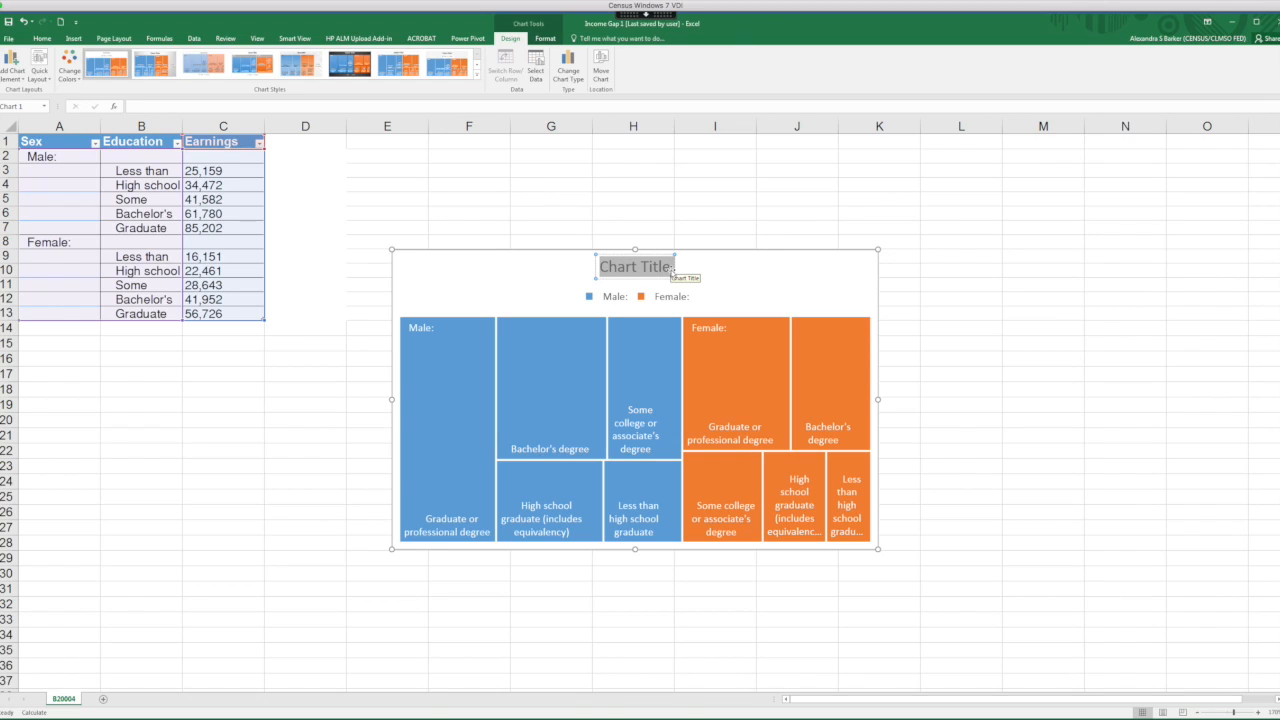
type("Earni")
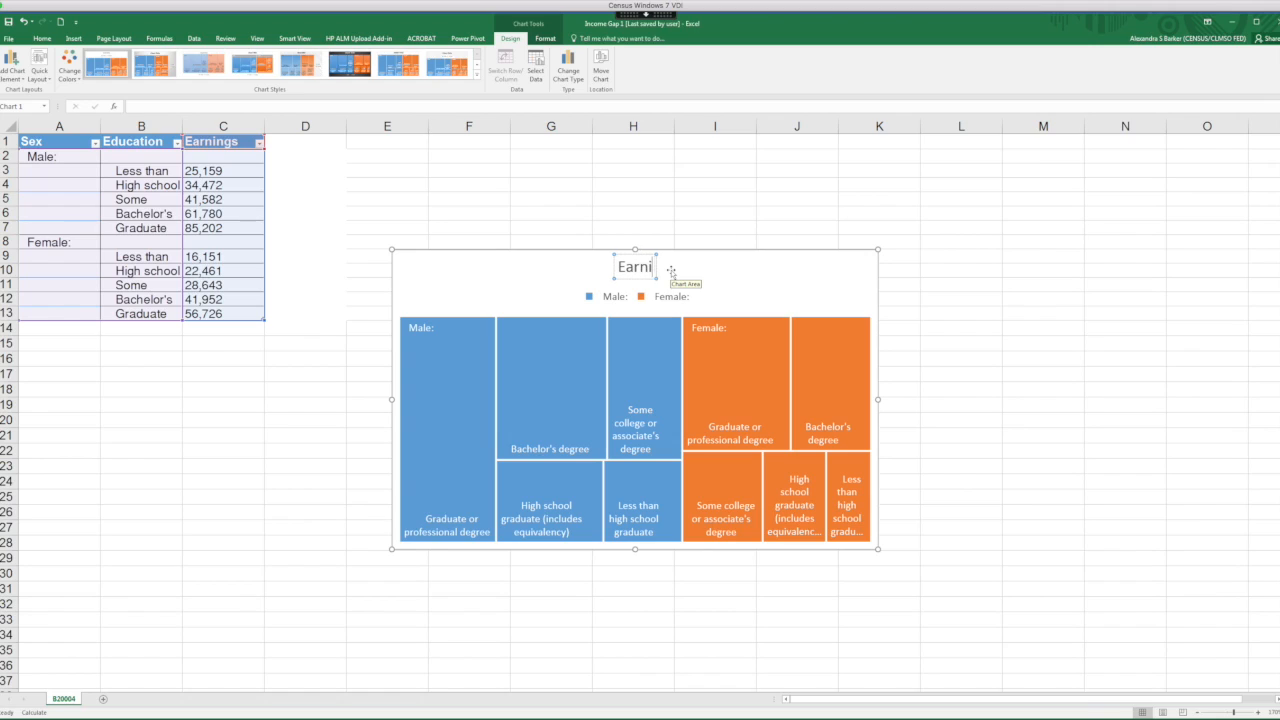
type("ngs by")
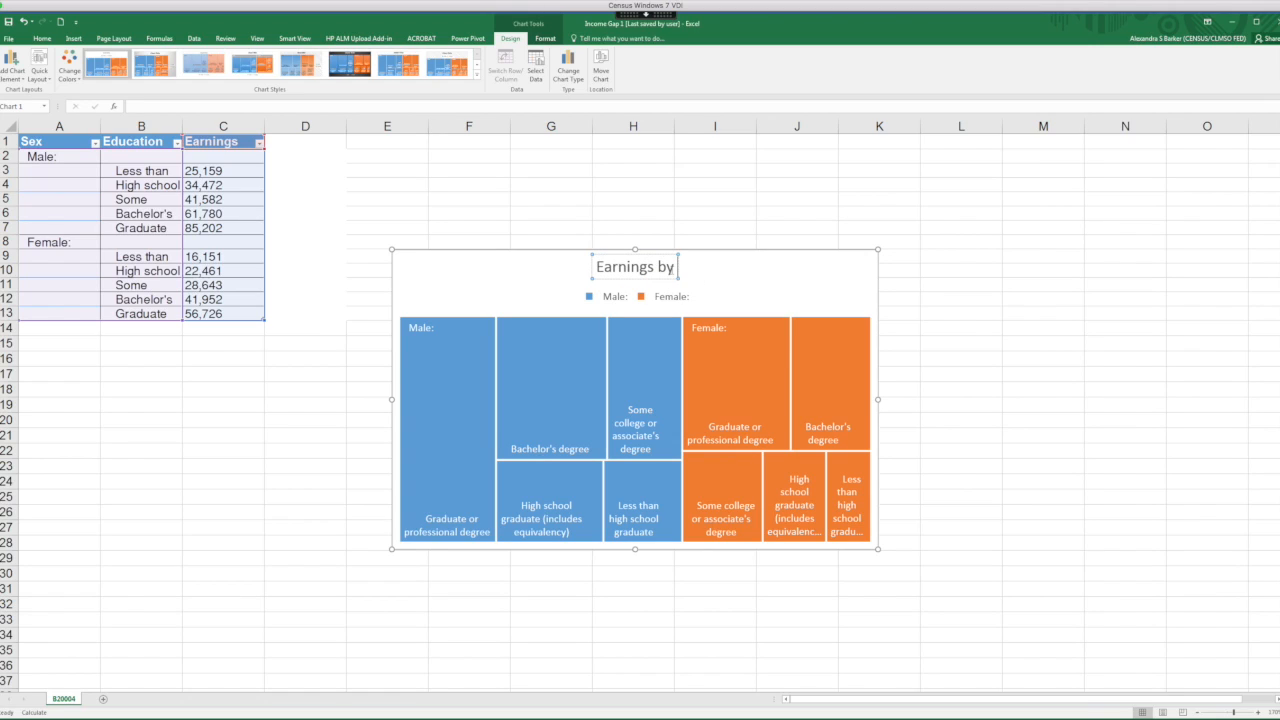
type(" sex by Educat")
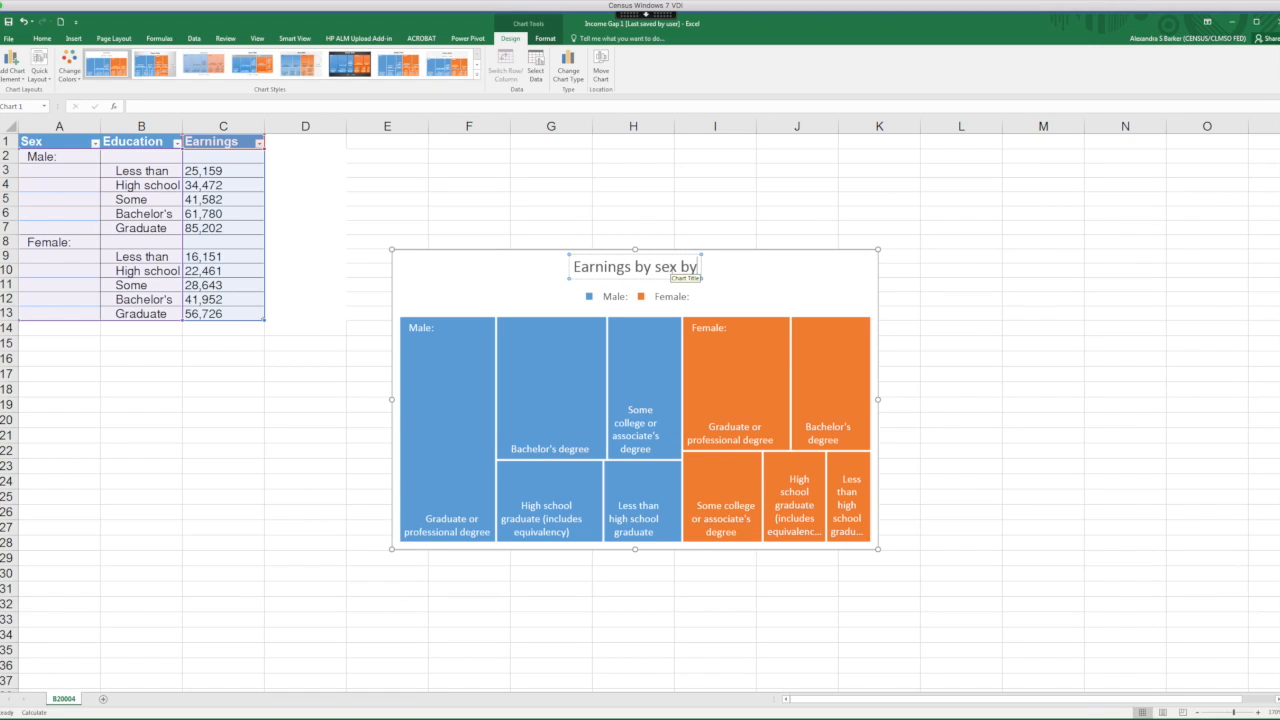
type("io")
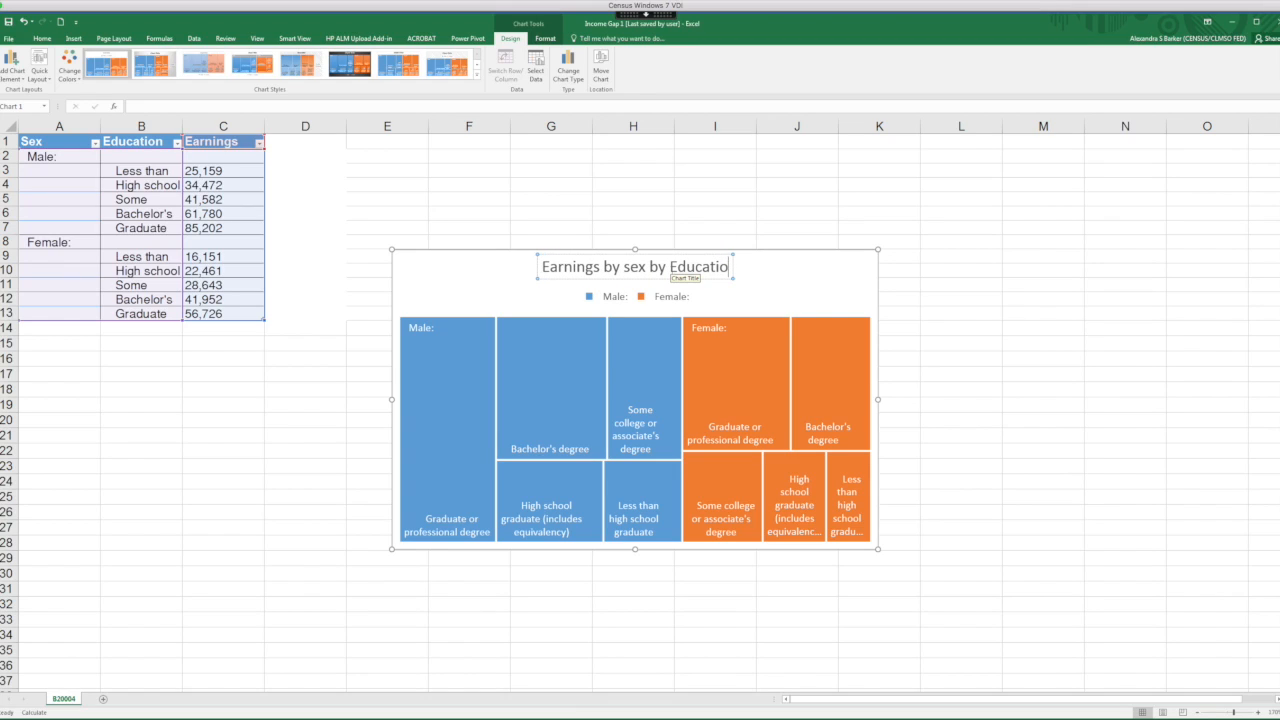
type("n")
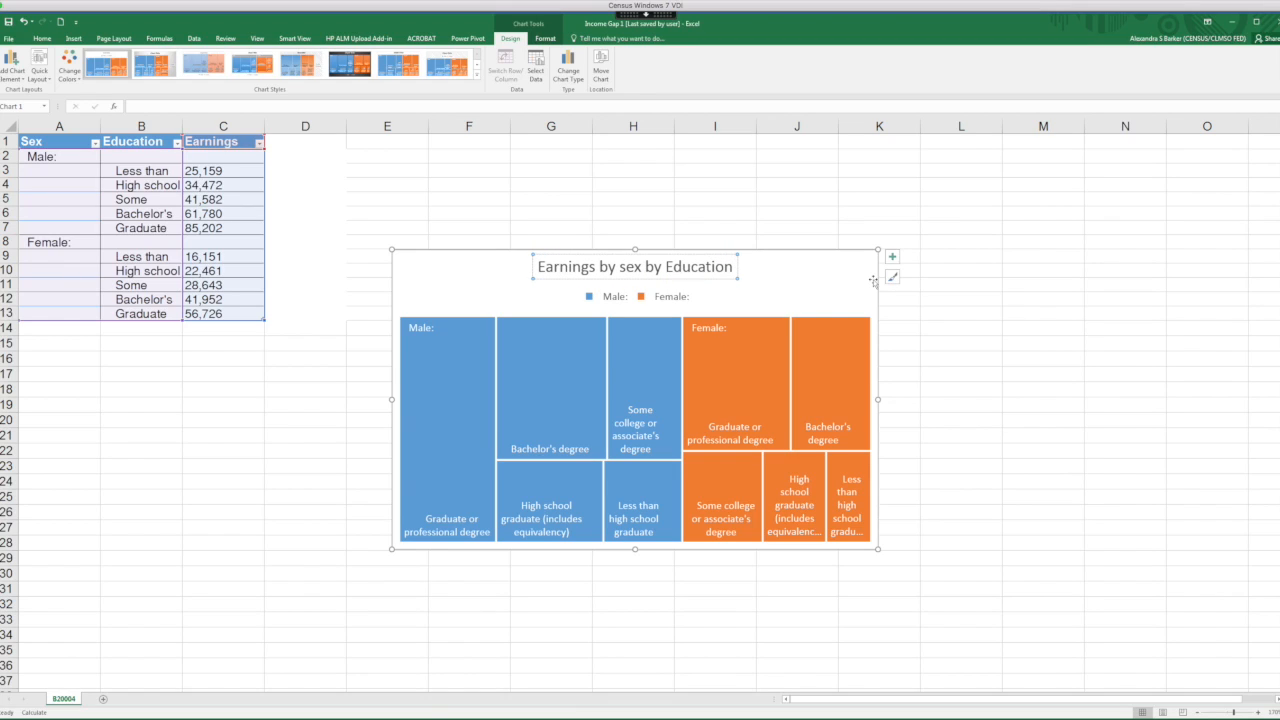
left_click(892, 298)
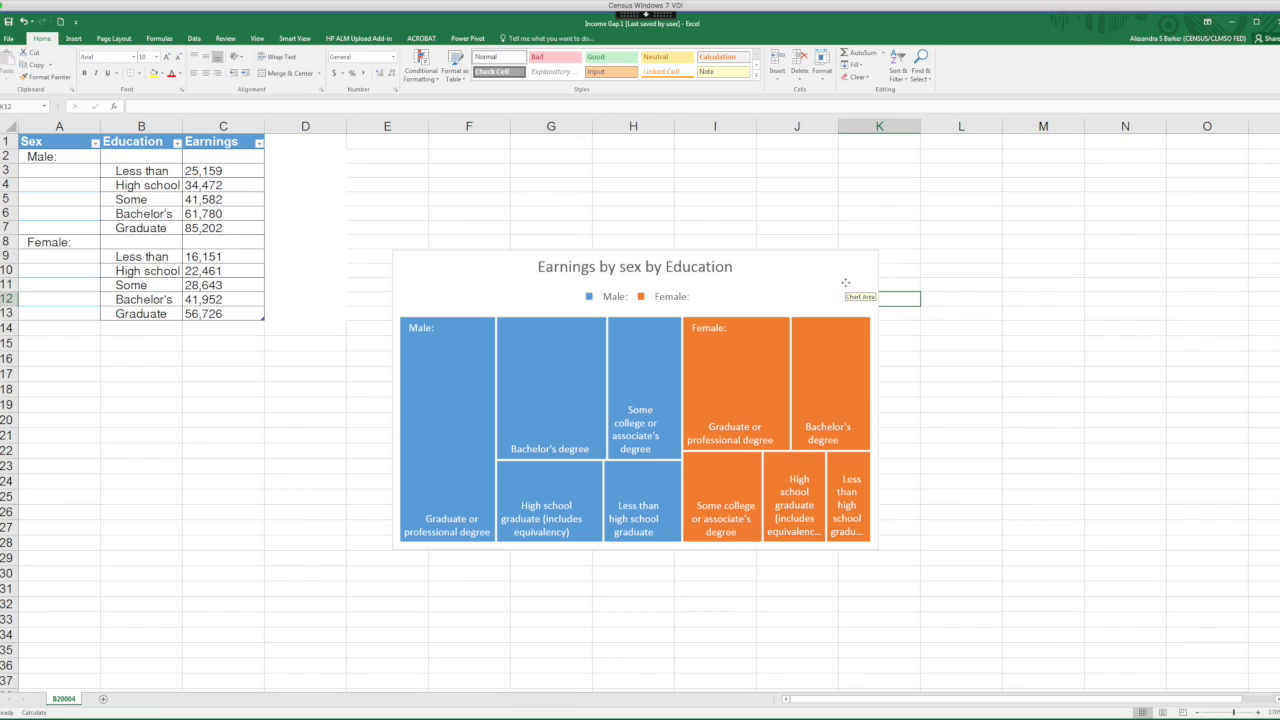
Step: Try other chart styles on the treemap, including the pale patterned one, and return to the default solid blue and orange style
left_click(845, 285)
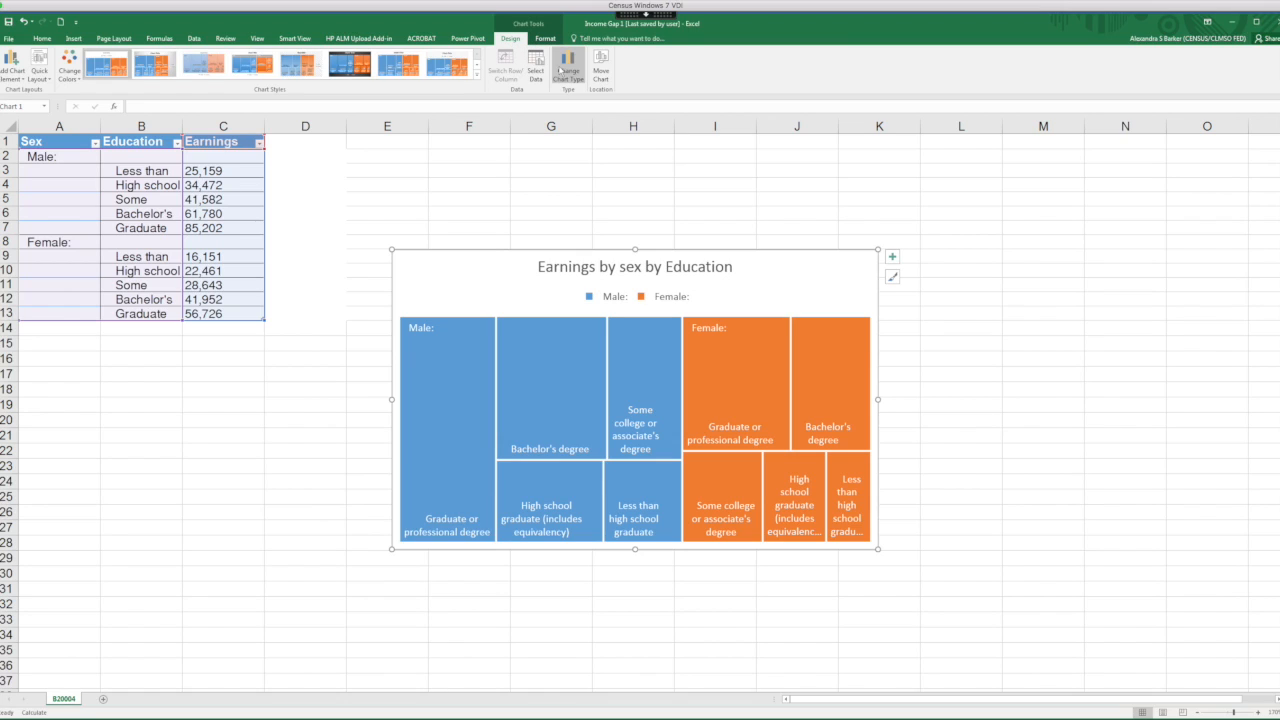
left_click(477, 80)
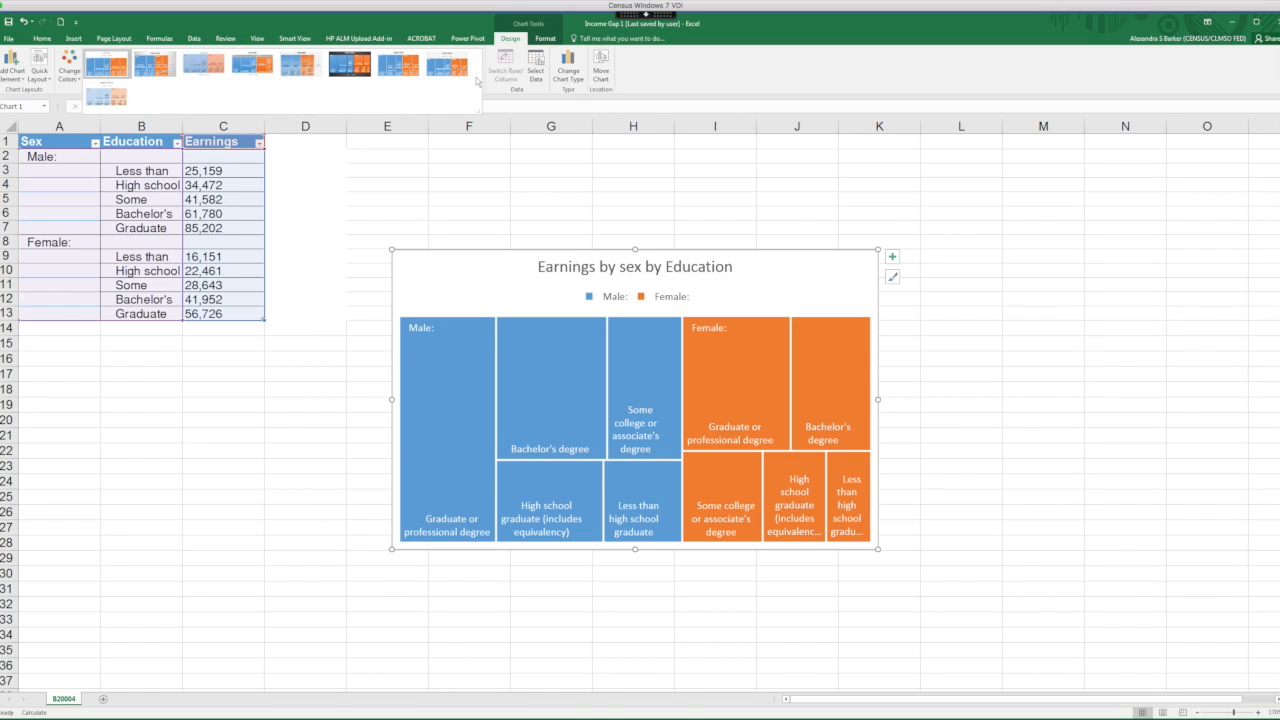
left_click(300, 64)
left_click(118, 72)
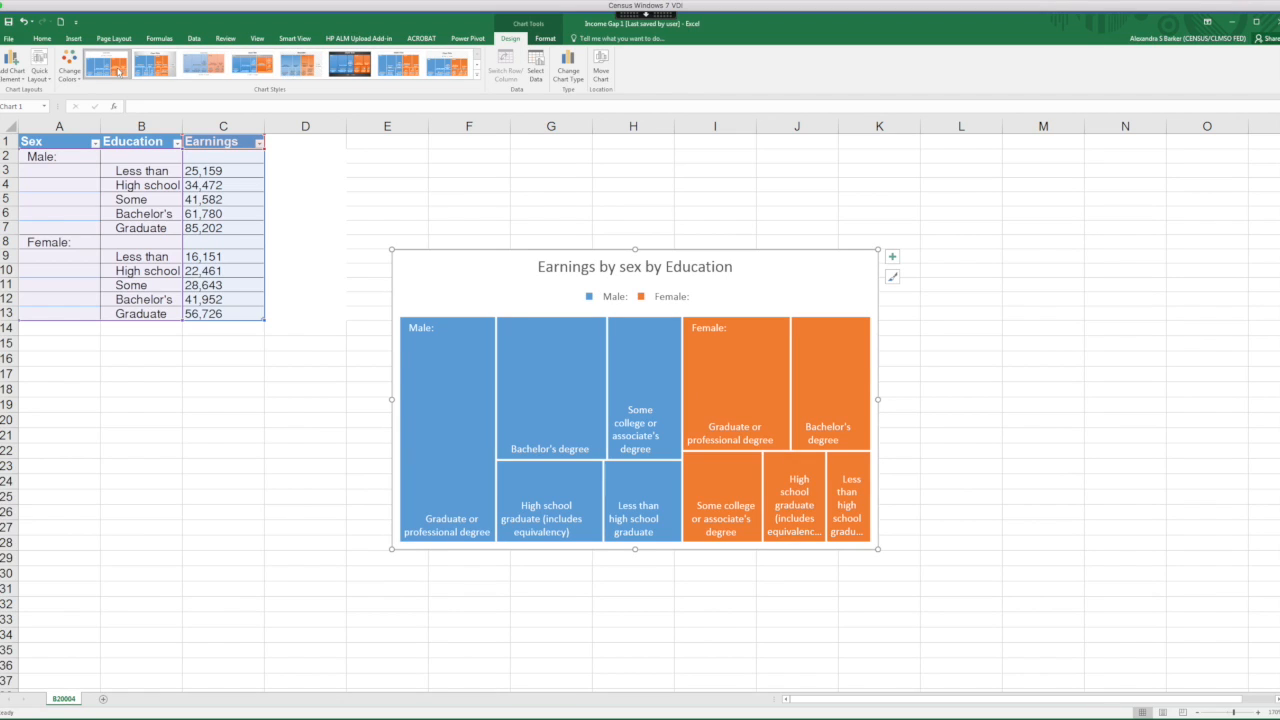
left_click(477, 80)
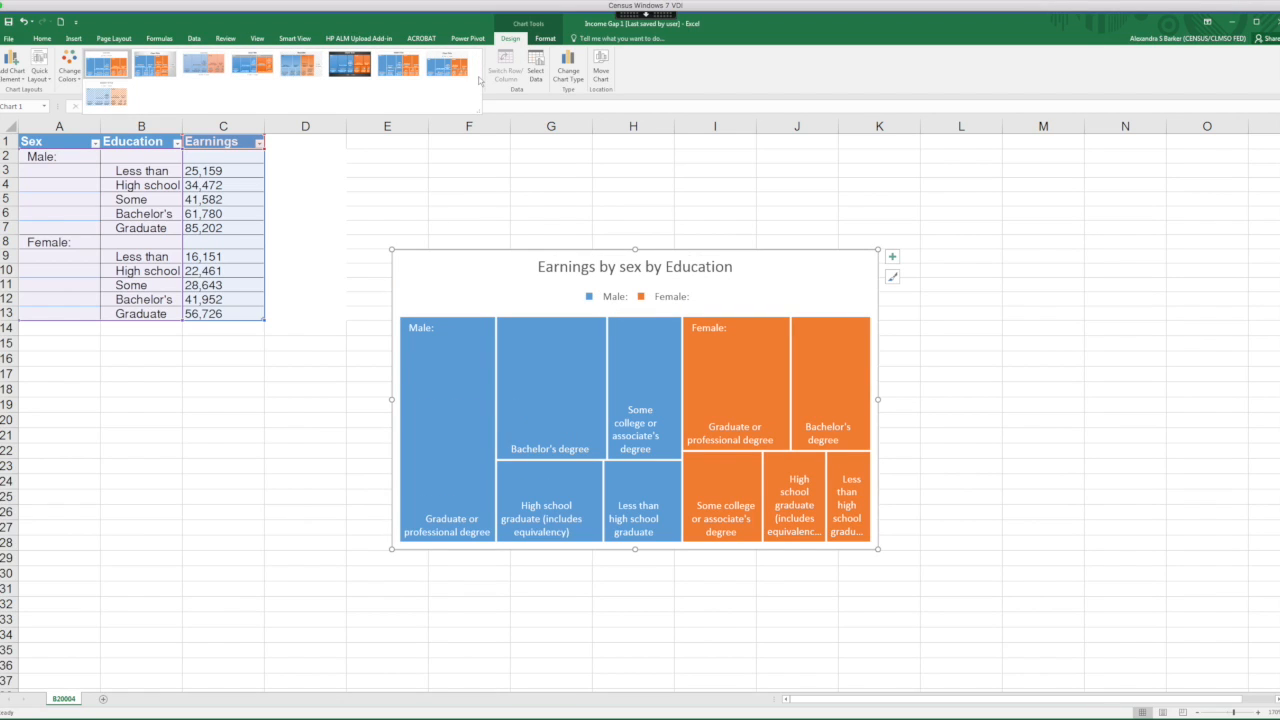
left_click(106, 96)
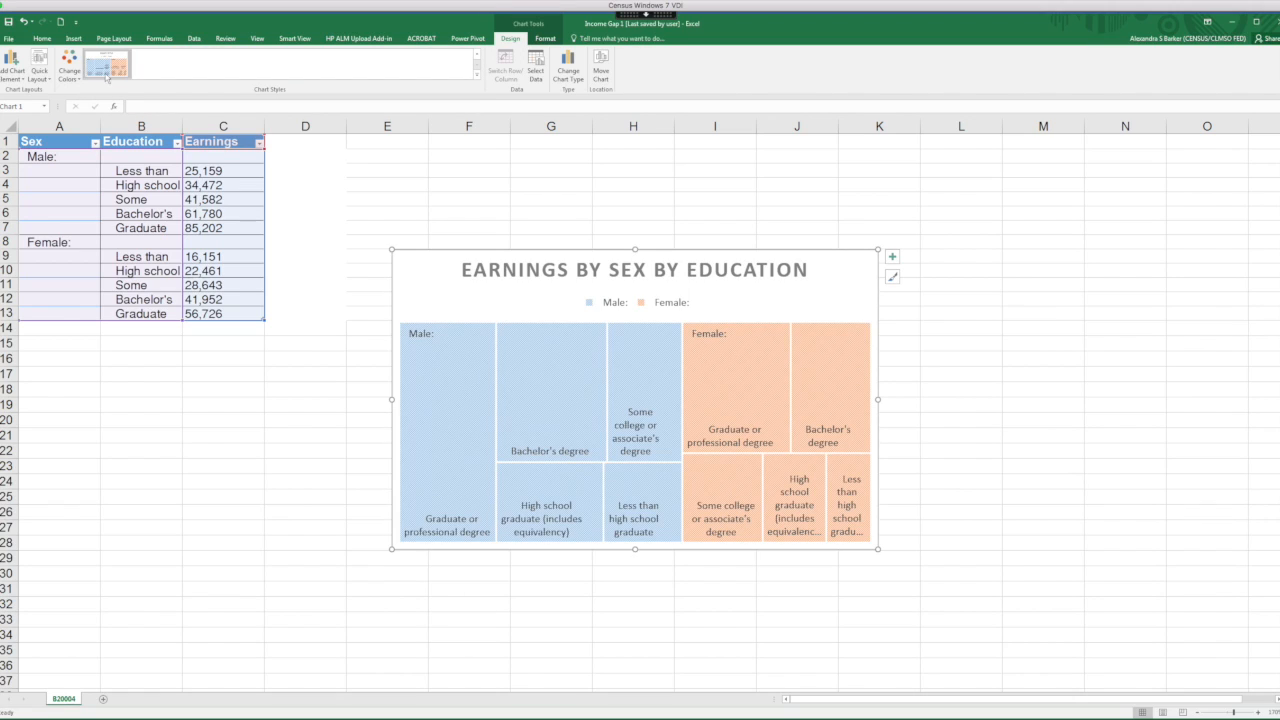
left_click(115, 68)
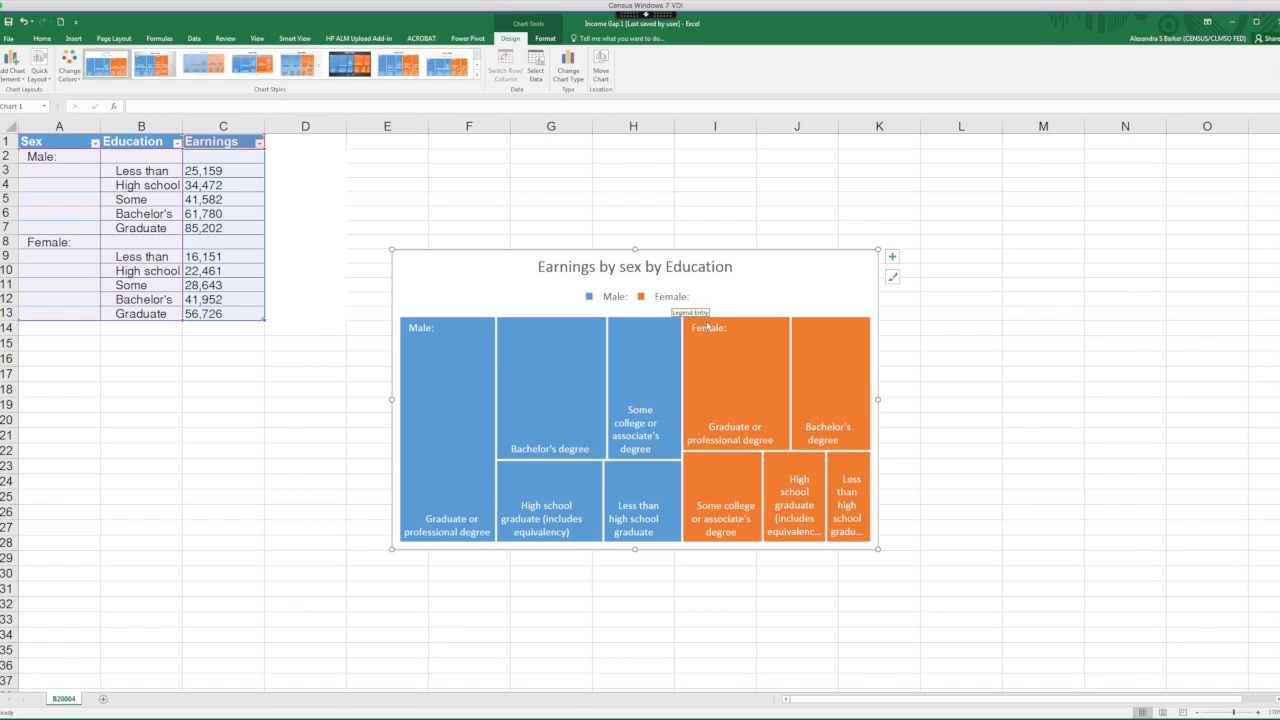
Step: Change the chart type of the earnings chart from Treemap to Sunburst
mouse_move(714, 348)
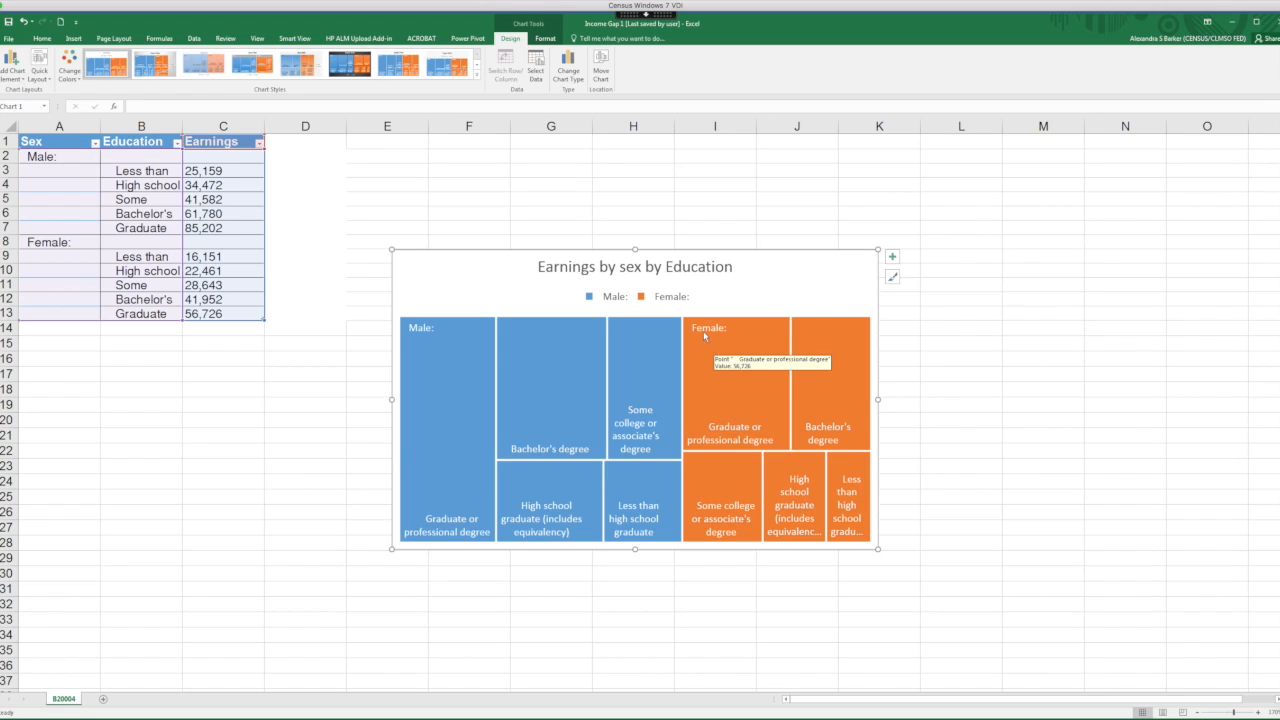
left_click(568, 66)
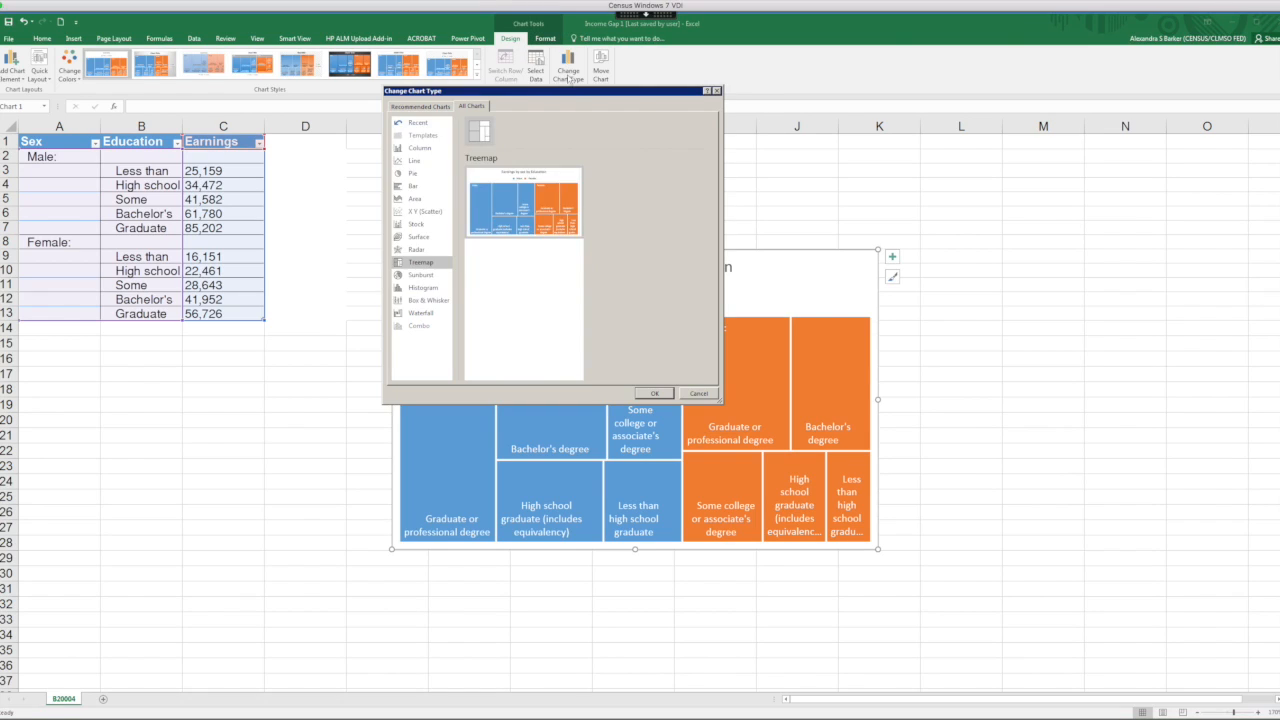
left_click(436, 275)
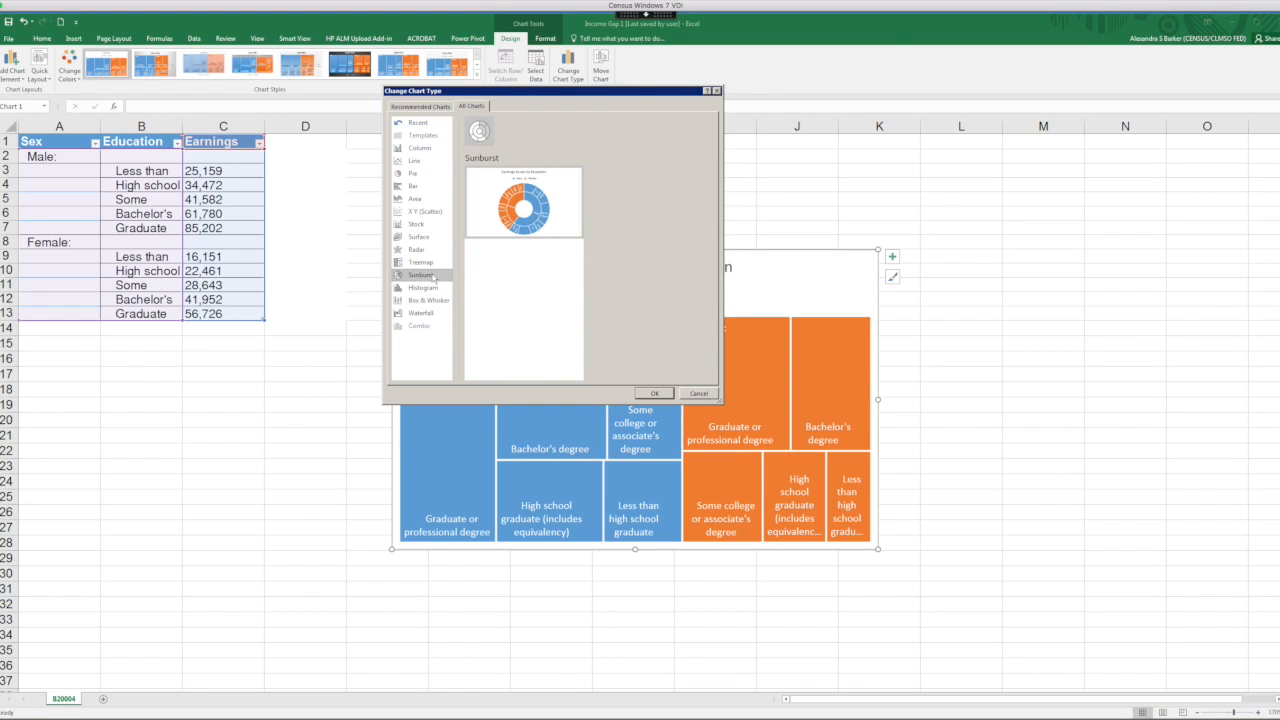
left_click(655, 393)
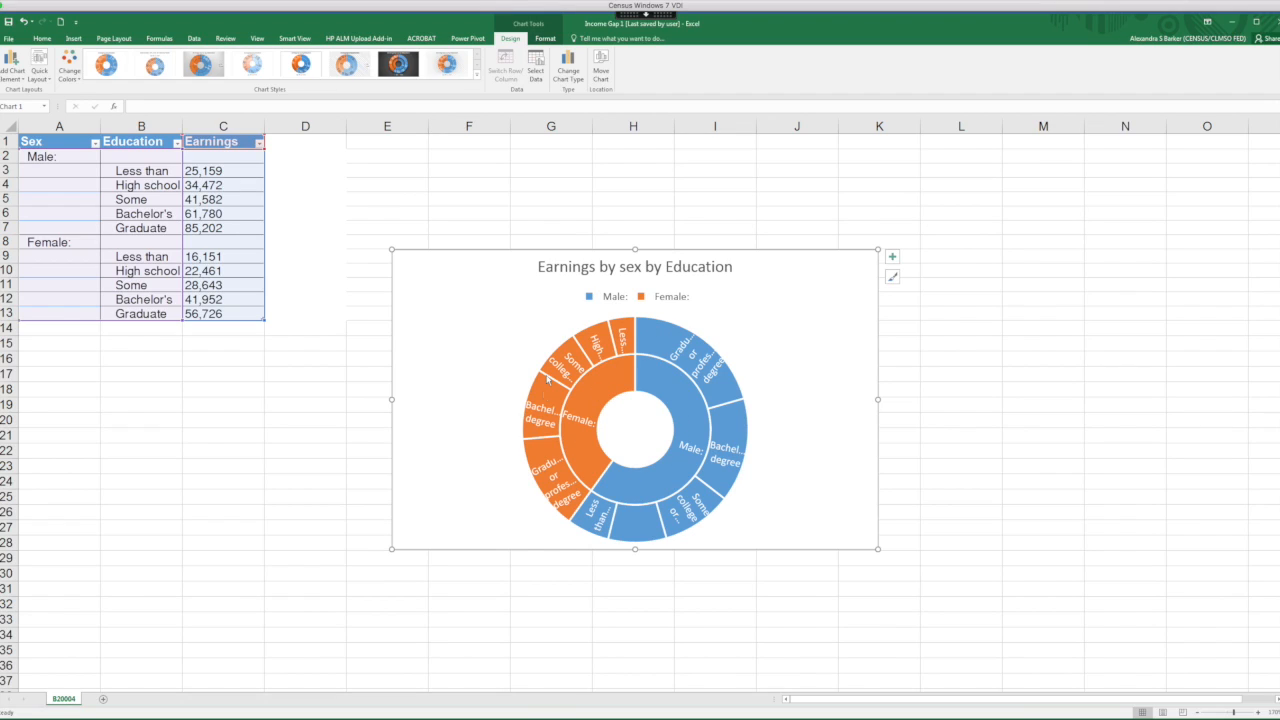
left_click(632, 511)
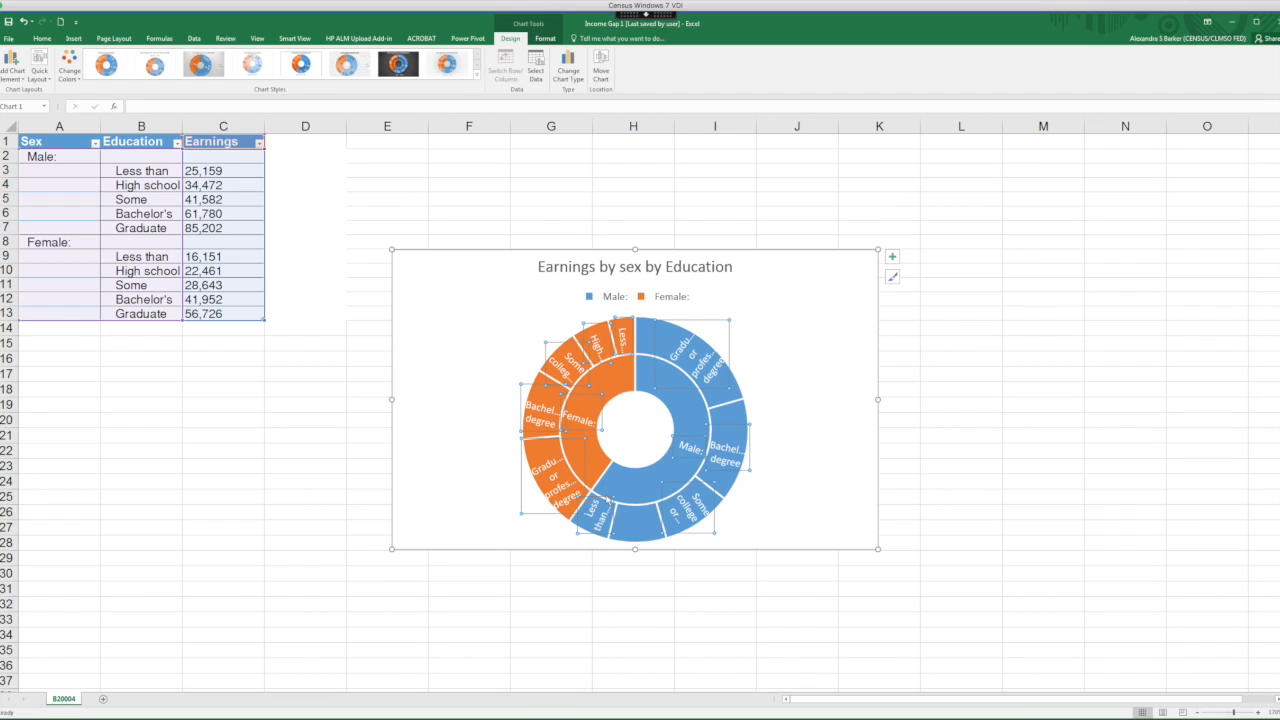
left_click(637, 440)
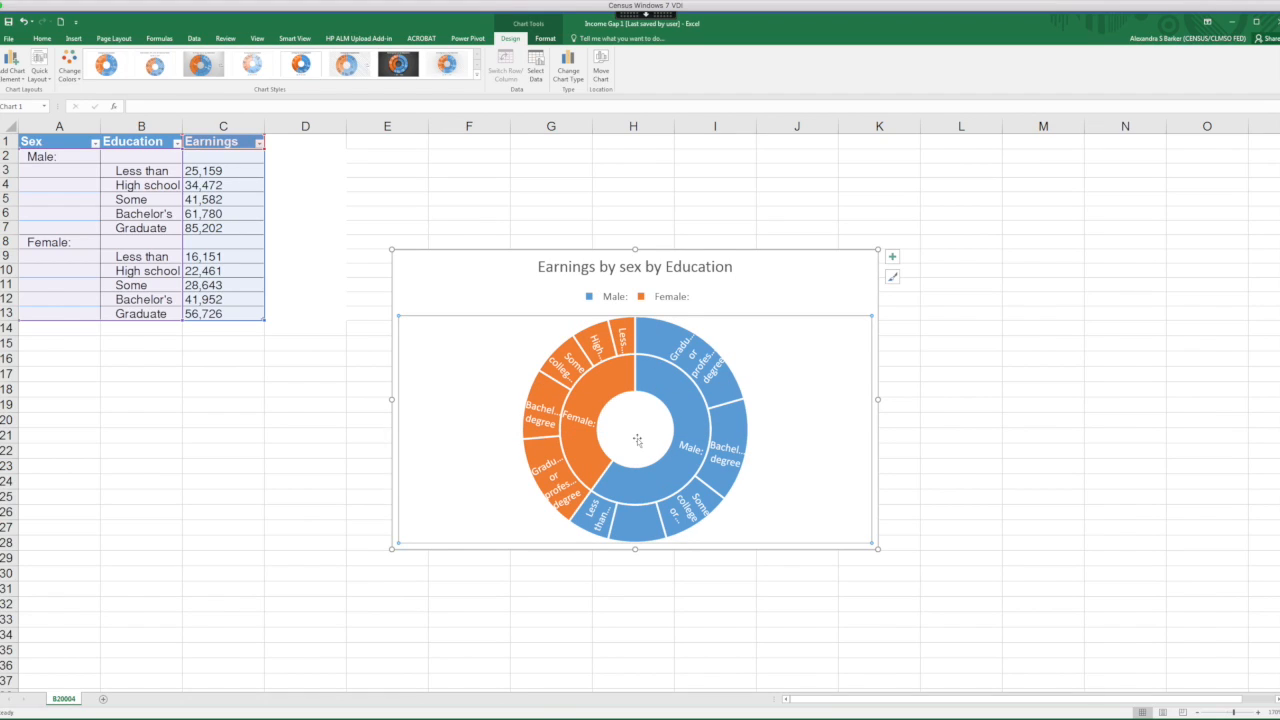
left_click(779, 288)
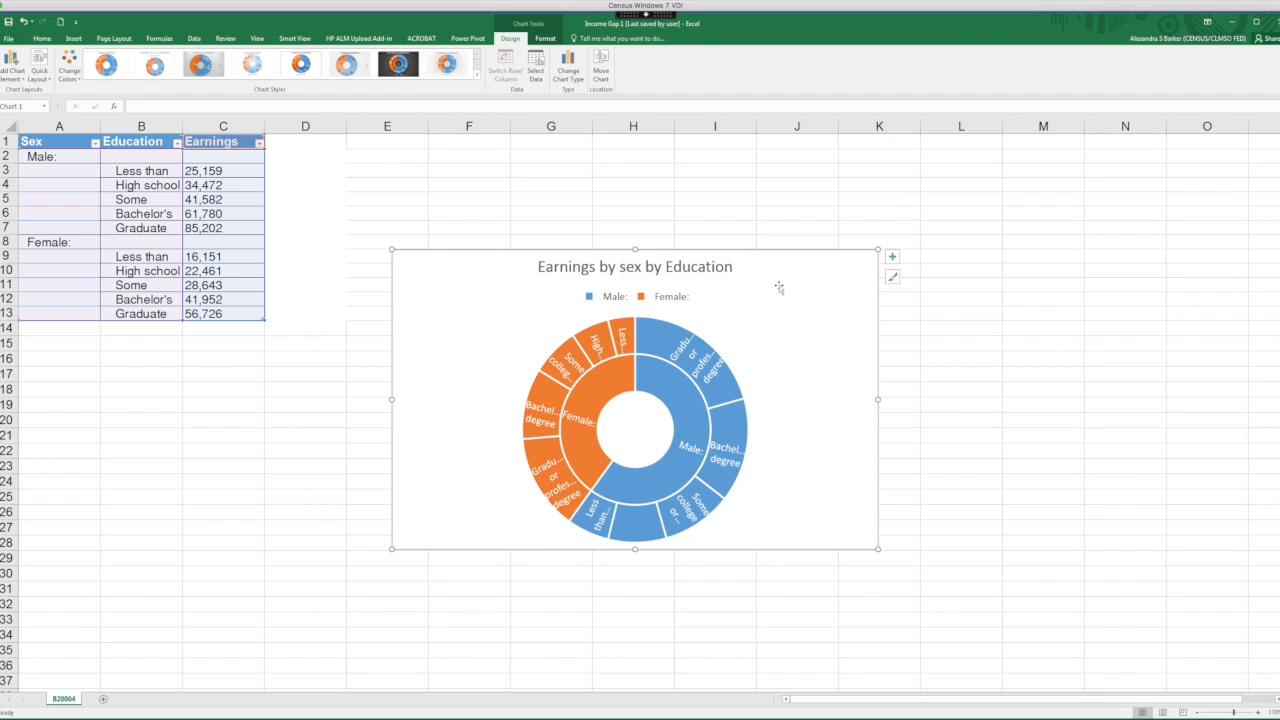